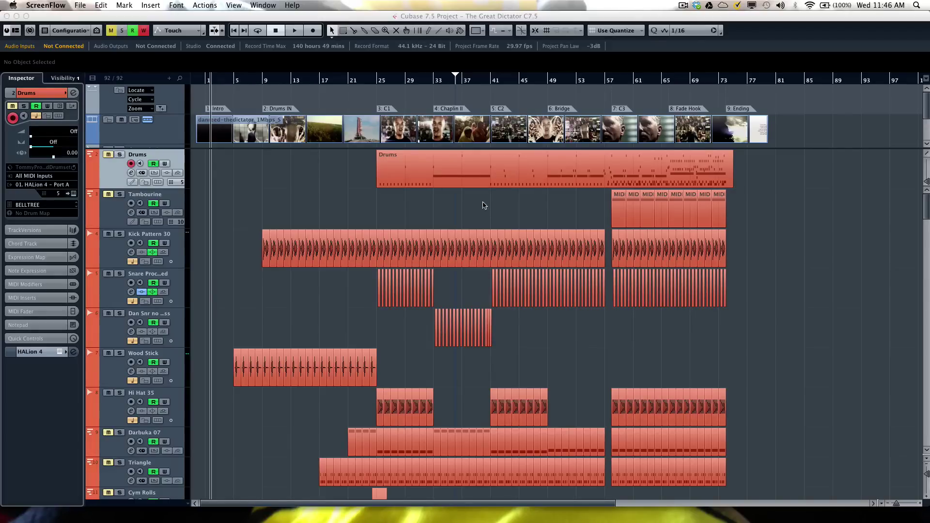
Scroll the track list and bring up the Visibility list in the left zone.
scroll(410, 202, down, 4)
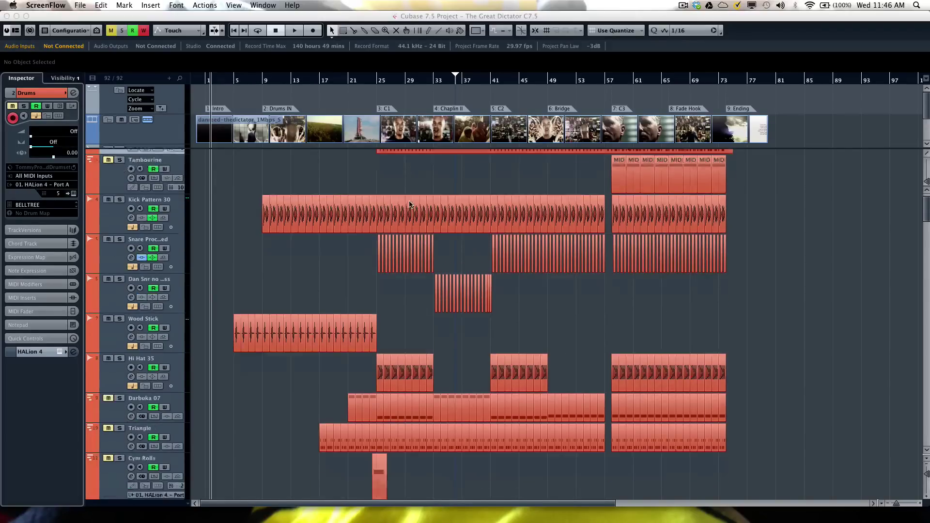
scroll(410, 203, down, 8)
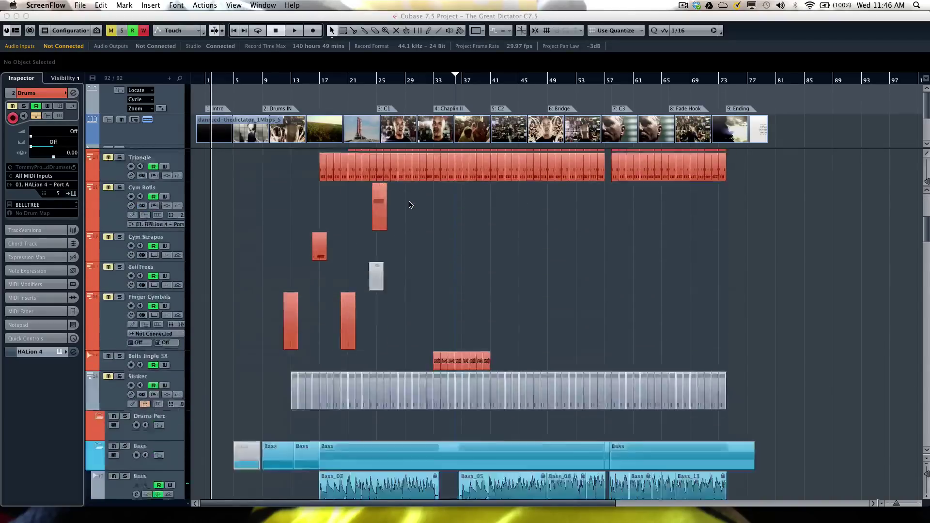
scroll(409, 205, down, 20)
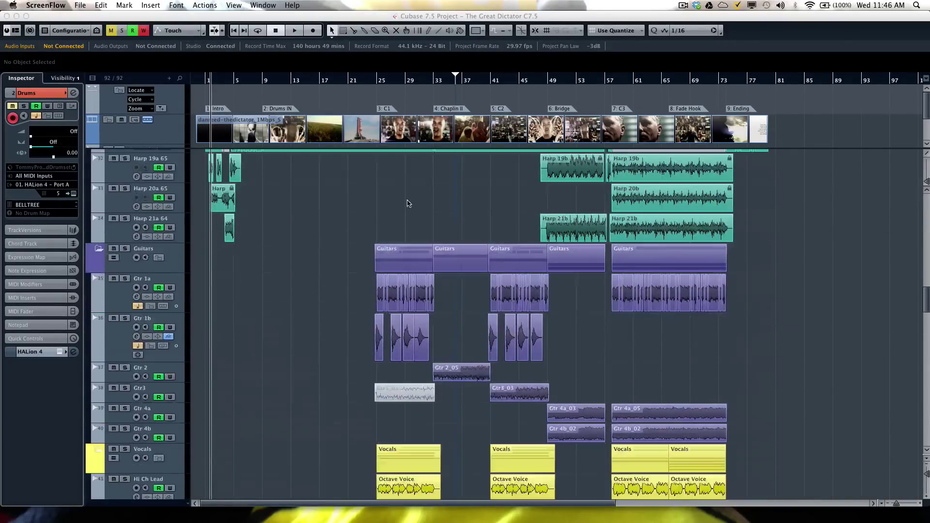
scroll(407, 203, down, 15)
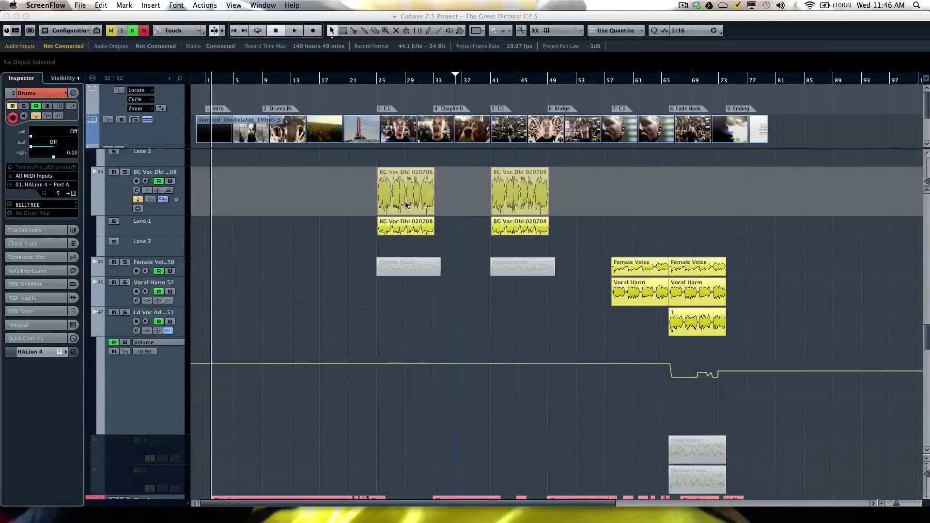
scroll(406, 206, down, 3)
scroll(406, 206, up, 20)
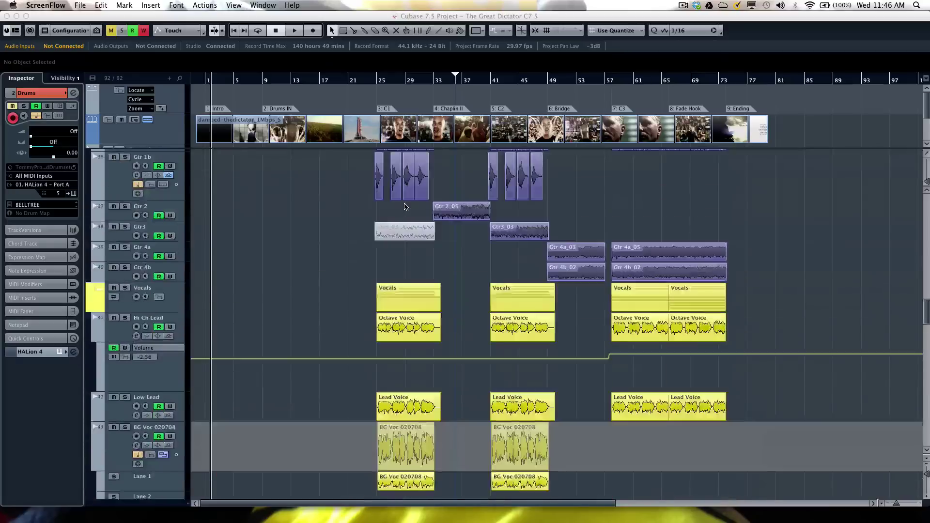
scroll(406, 207, up, 10)
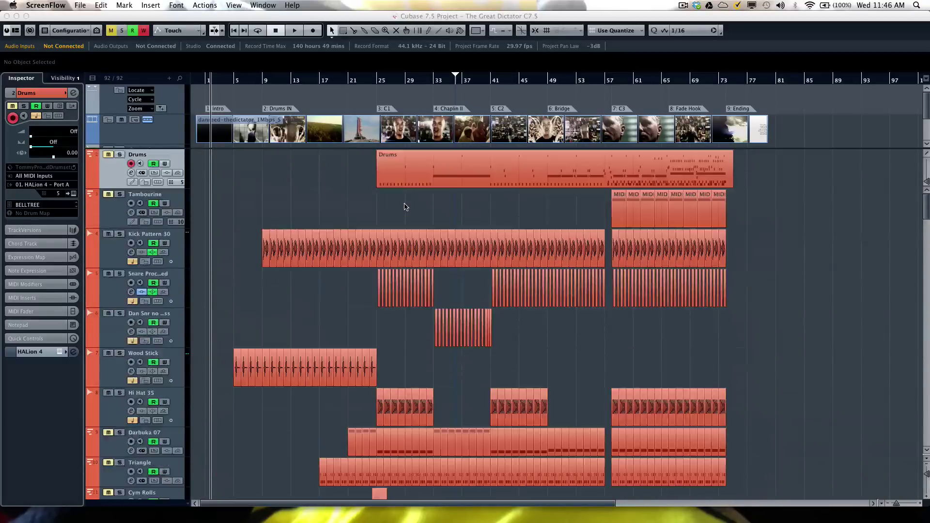
click(57, 79)
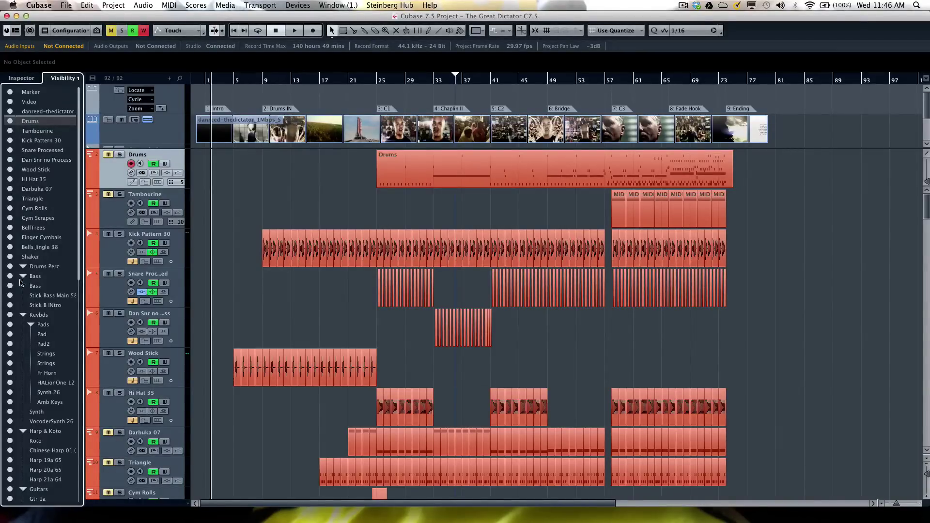
Hide, then reshow, Hi Hat 35, Darbuka 07, Cym Rolls, BellTrees, Finger Cymbals and Bells Jingle 38.
click(9, 179)
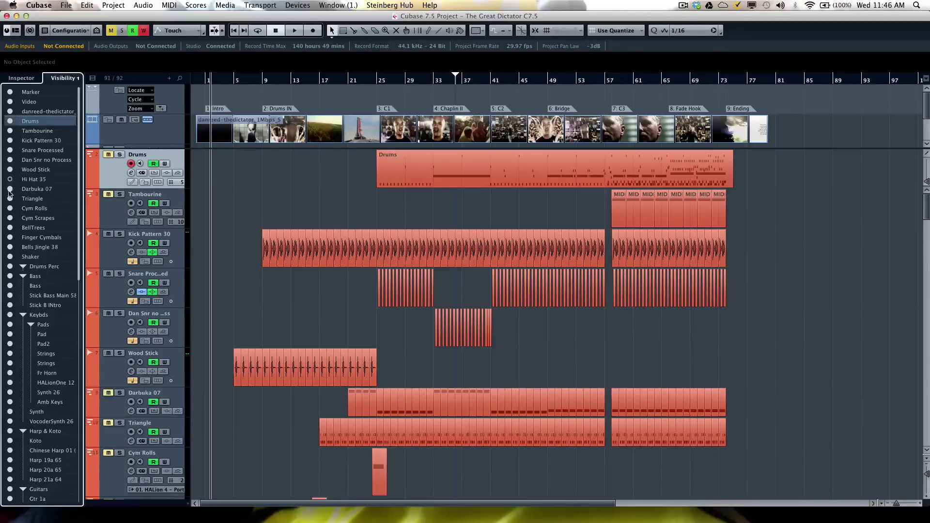
click(10, 189)
click(10, 208)
click(9, 228)
click(10, 238)
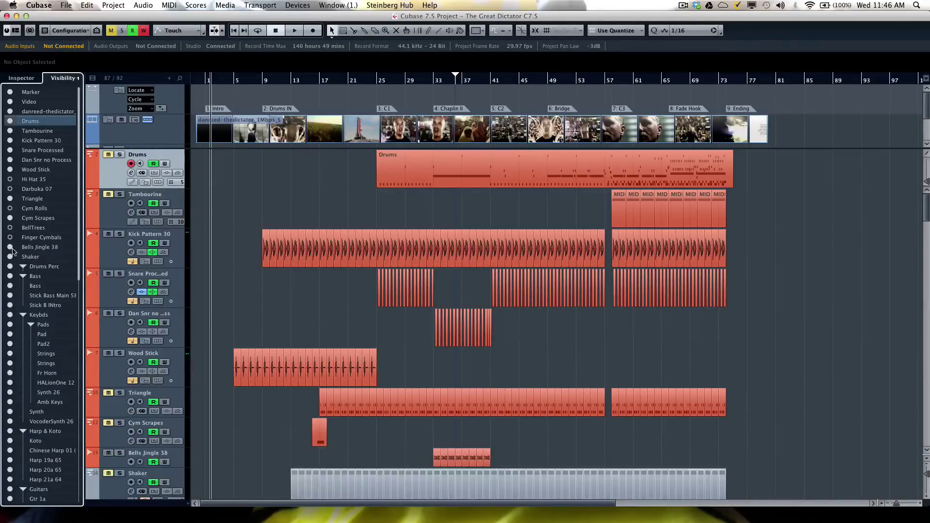
click(9, 247)
click(9, 247)
click(10, 237)
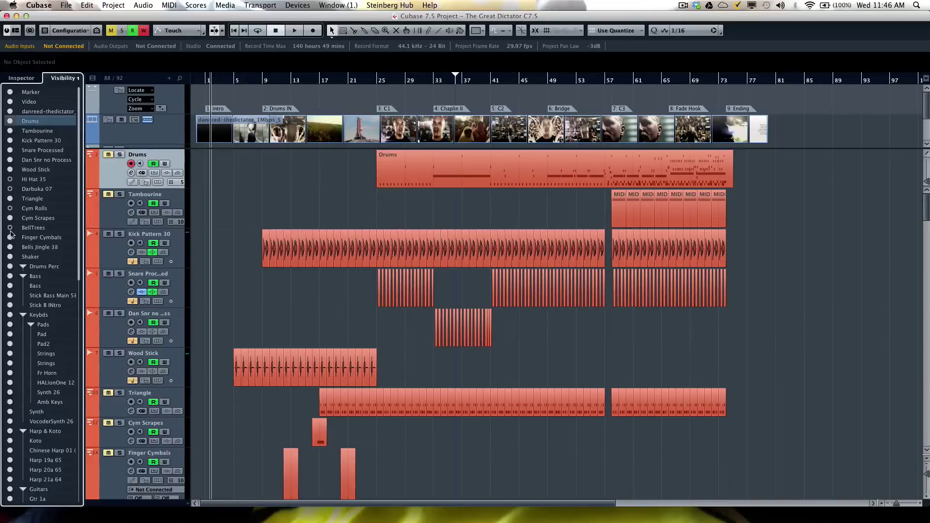
click(10, 227)
click(10, 209)
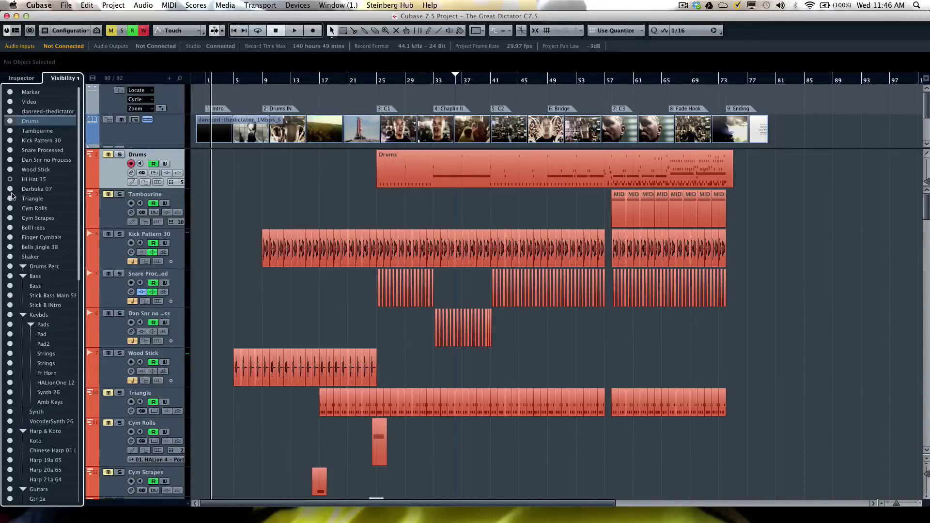
click(10, 189)
click(10, 179)
Toggle the Bass folder's visibility off and on twice, leaving it visible.
scroll(218, 269, down, 12)
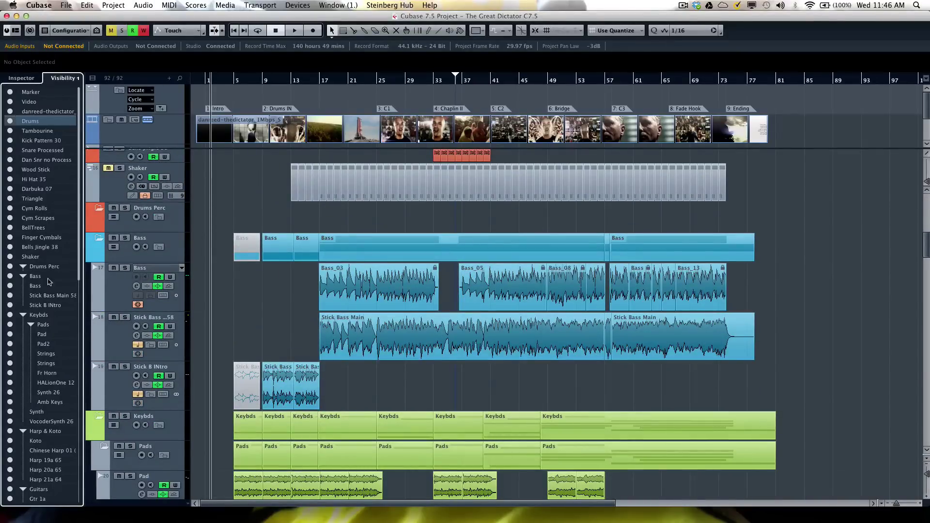
click(10, 277)
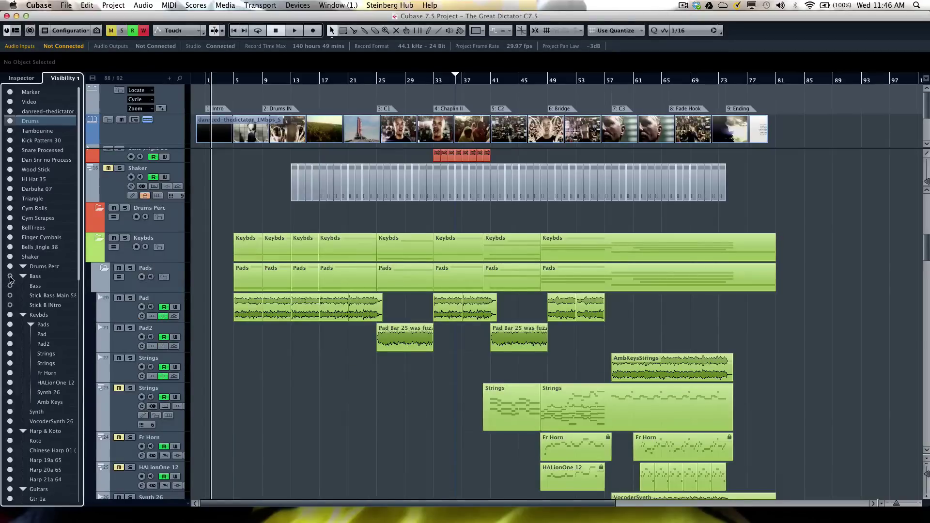
click(10, 278)
click(10, 279)
click(9, 279)
scroll(330, 276, up, 10)
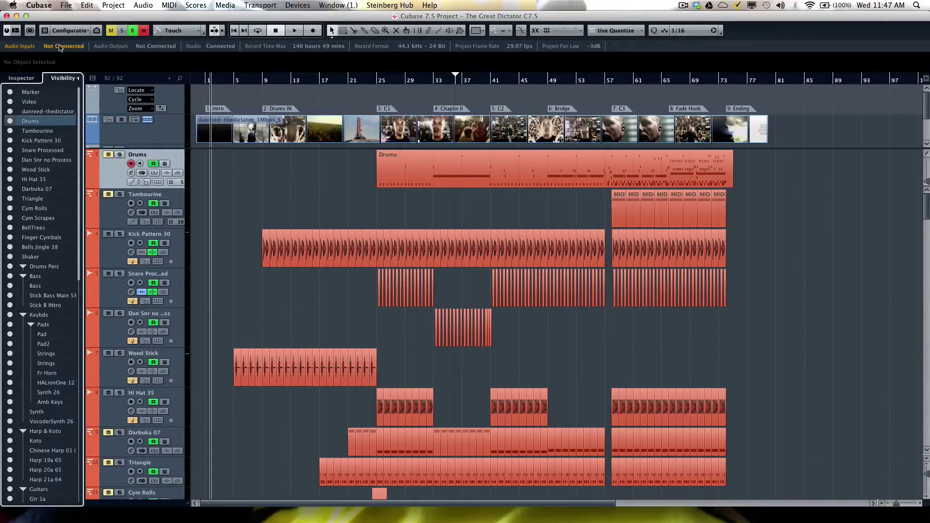
click(44, 31)
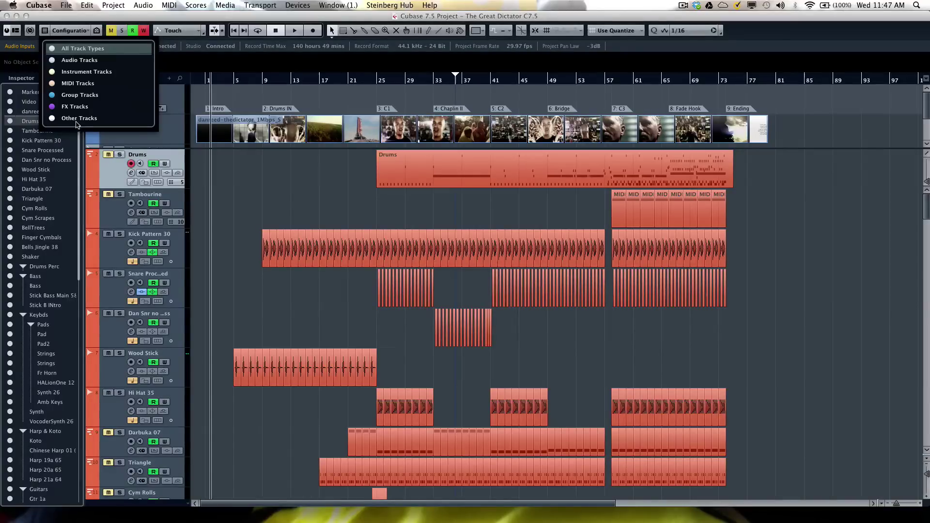
click(79, 49)
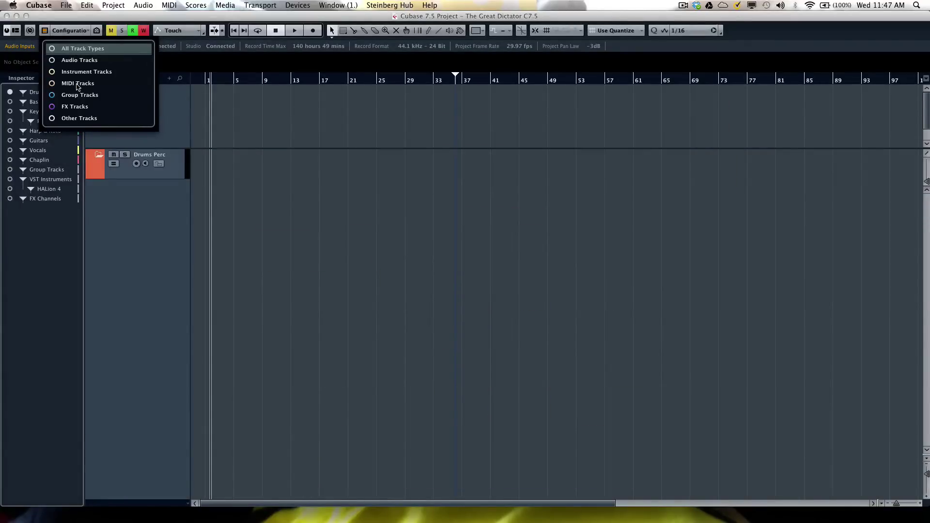
click(78, 85)
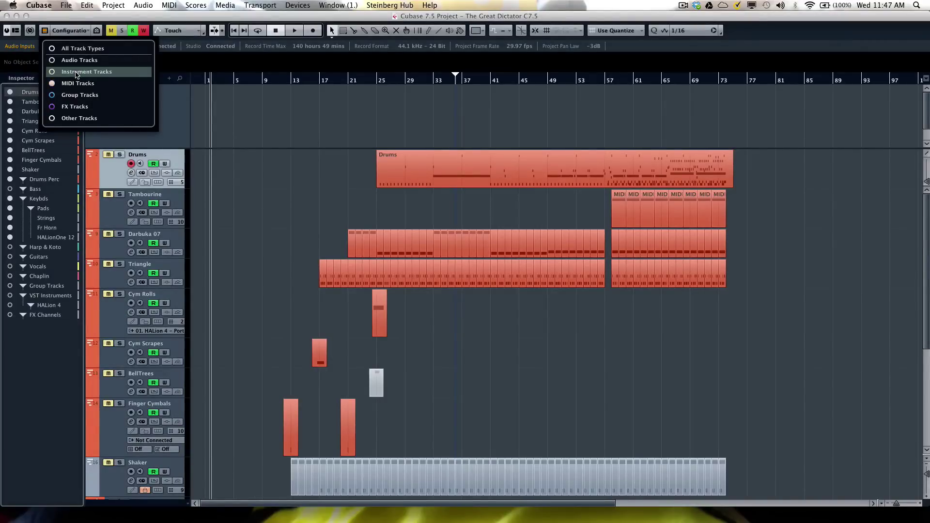
click(61, 86)
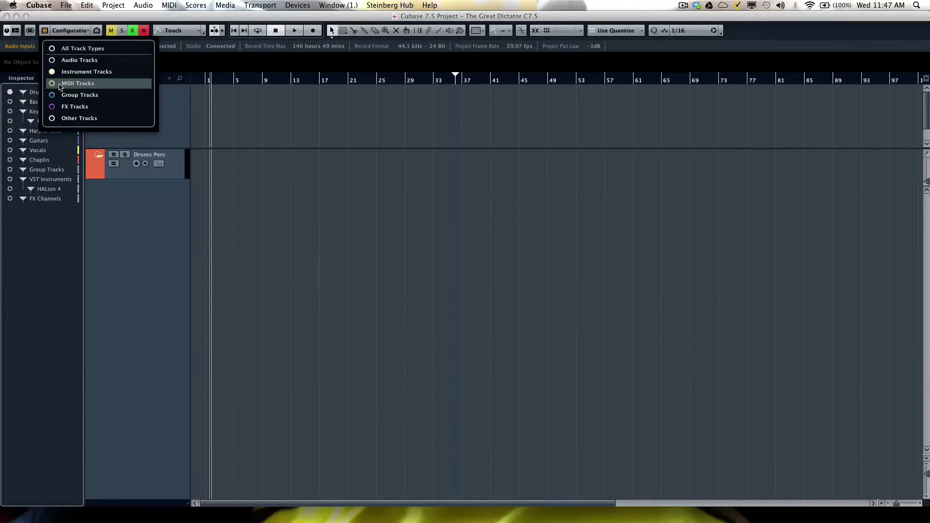
click(63, 61)
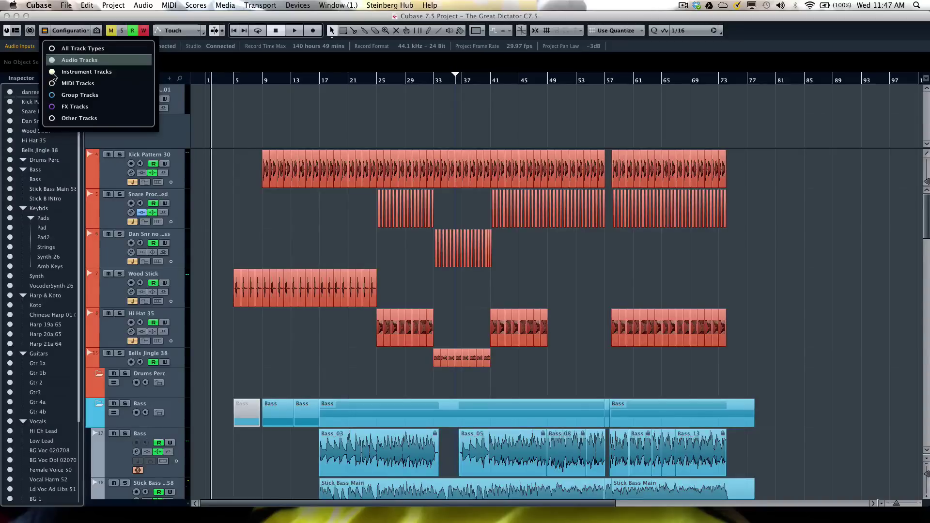
click(82, 111)
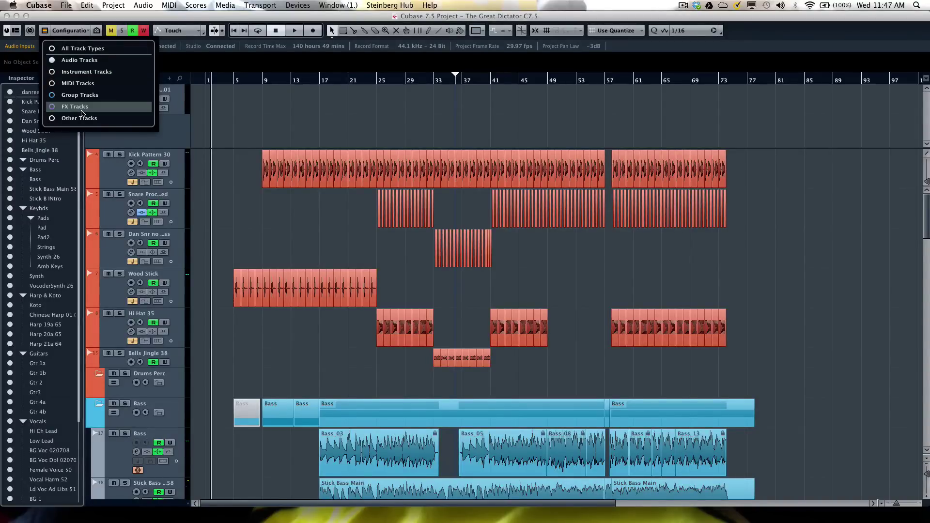
click(68, 62)
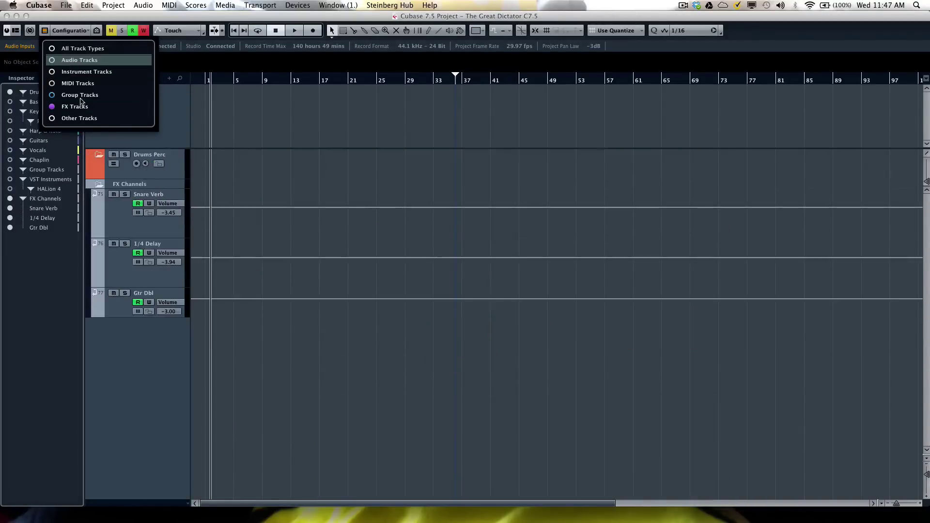
click(77, 49)
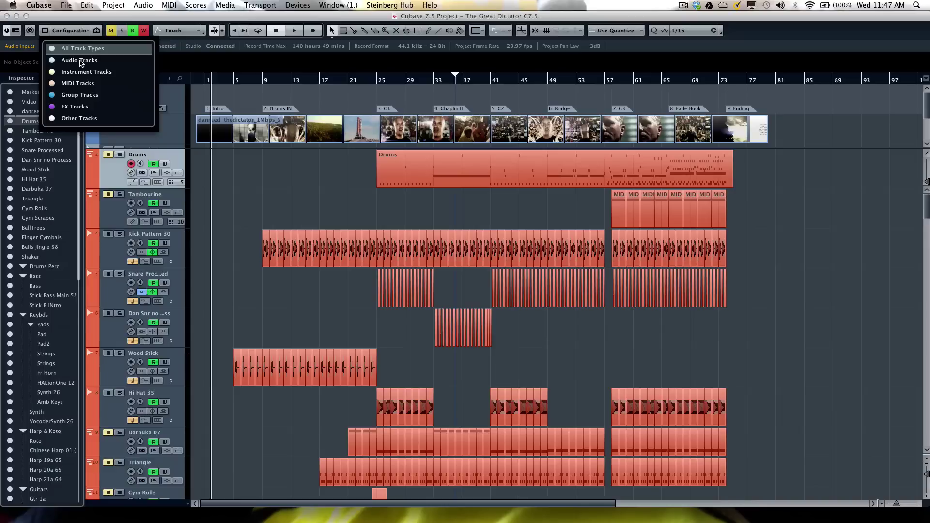
click(57, 120)
click(64, 107)
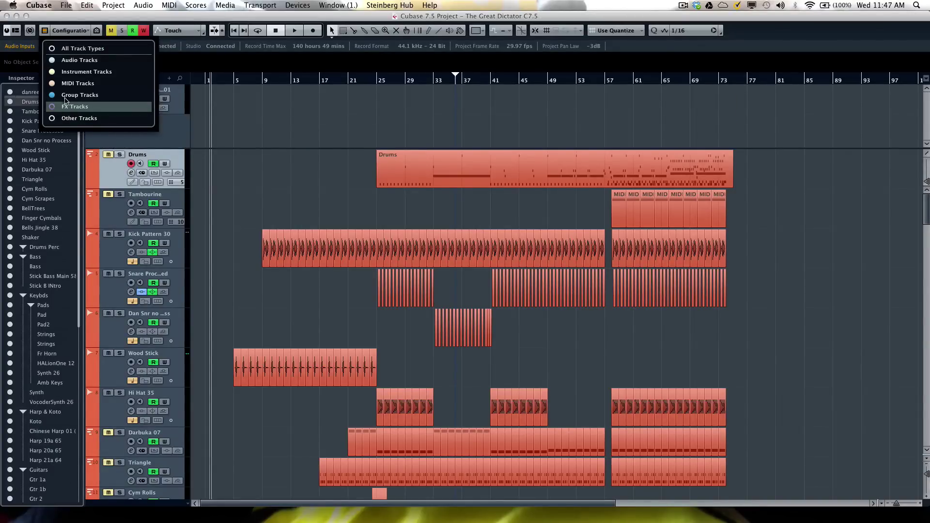
click(66, 97)
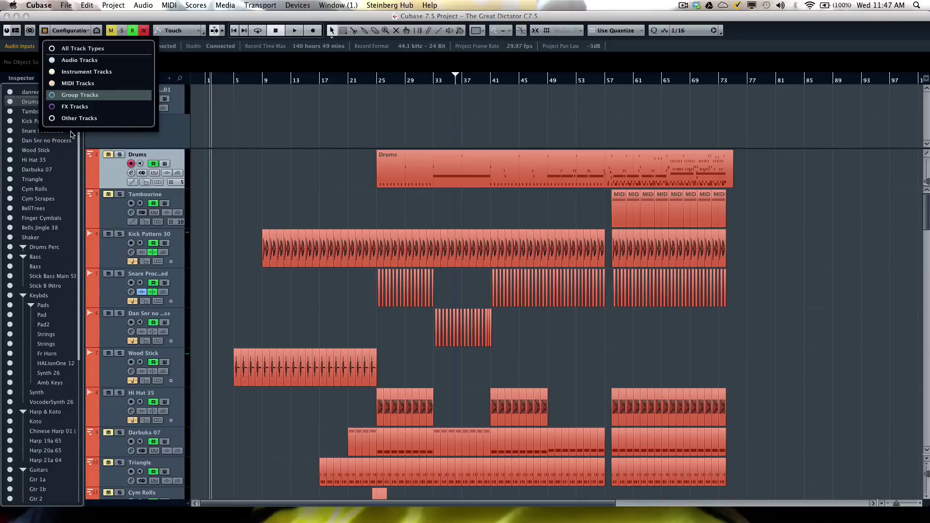
click(55, 50)
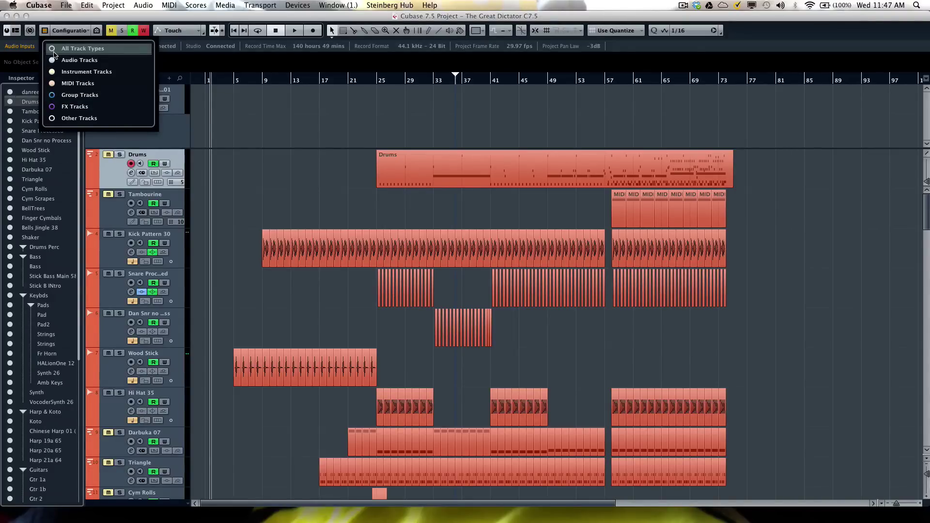
click(280, 216)
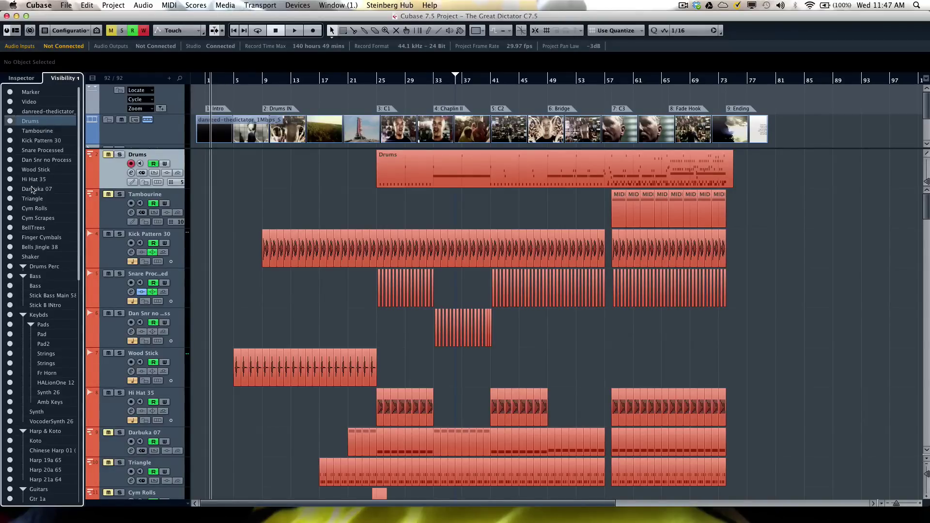
Move the Drums through Shaker tracks into a new folder track.
shift+click(40, 259)
right_click(40, 125)
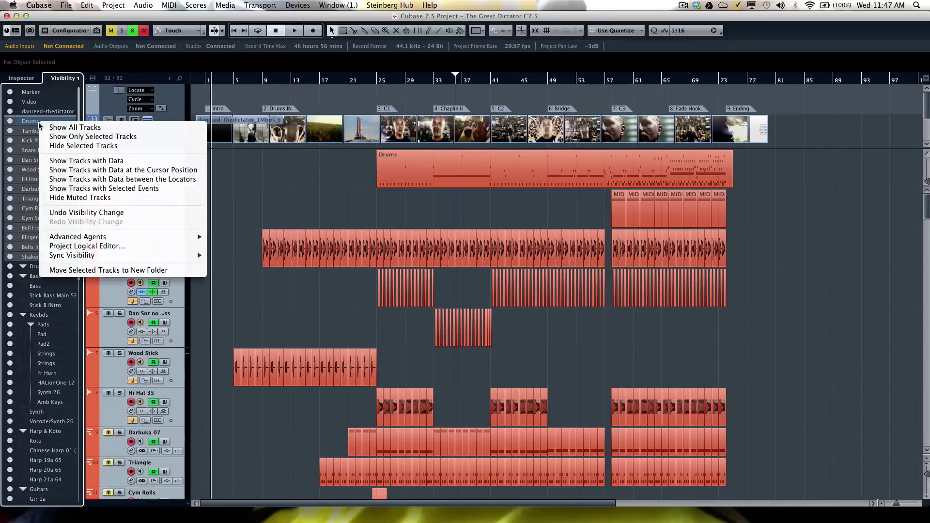
click(81, 271)
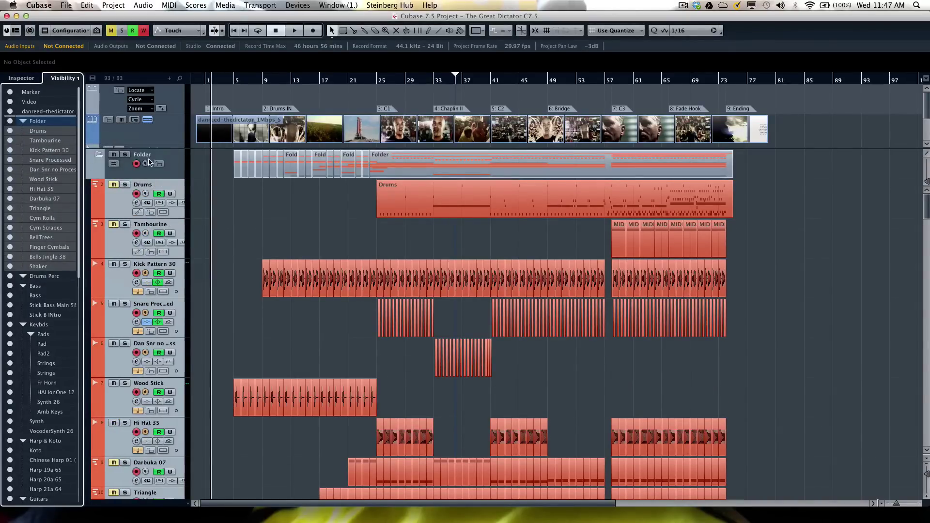
Rename the new folder track to 'drums' and select it.
double_click(148, 155)
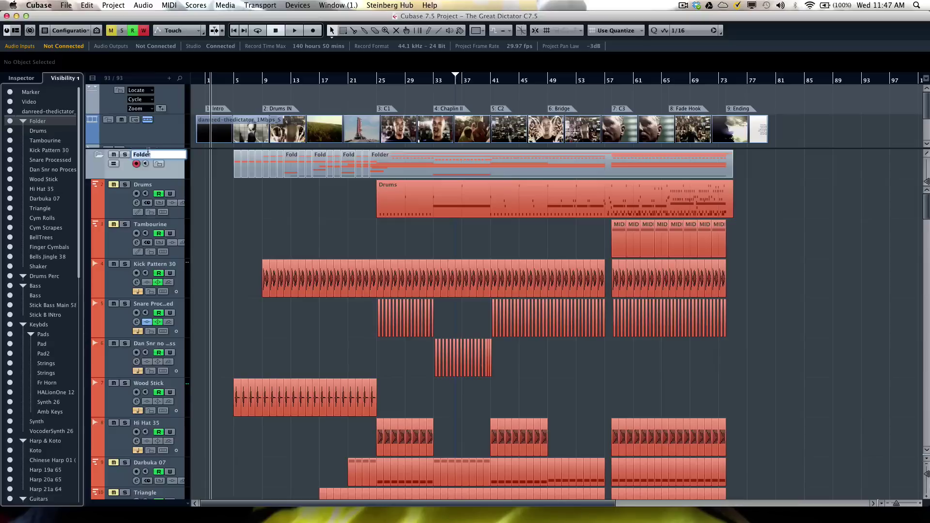
text(drums)
key(Return)
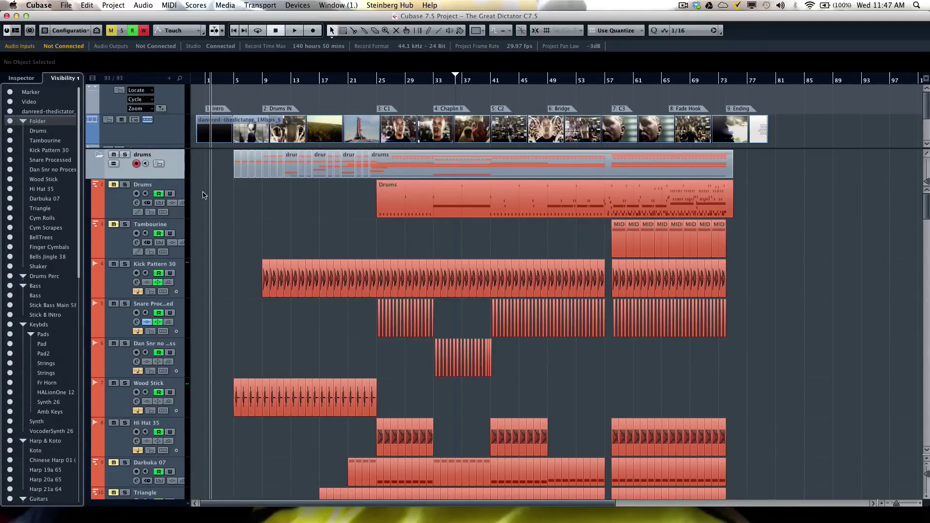
click(115, 204)
click(126, 175)
Make only the drums folder and its tracks visible, 19 of 93 tracks shown.
scroll(54, 167, down, 3)
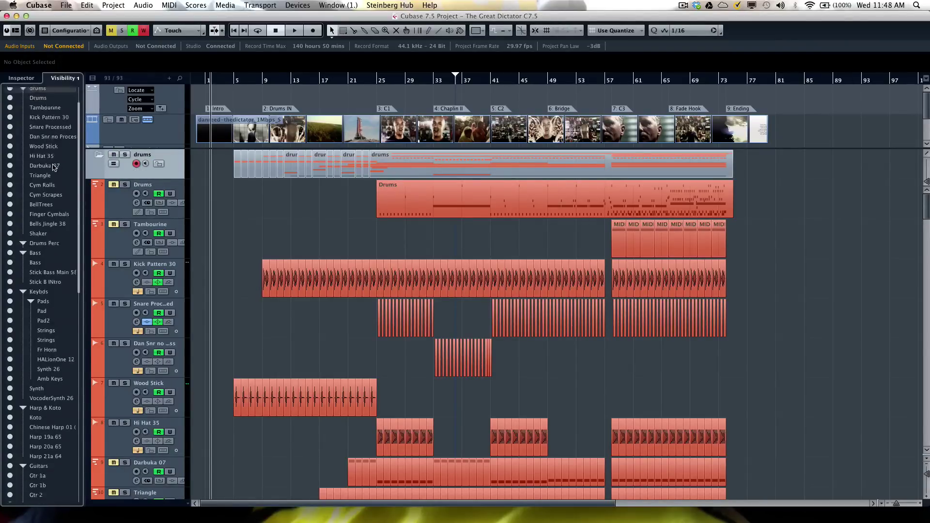
scroll(54, 167, up, 3)
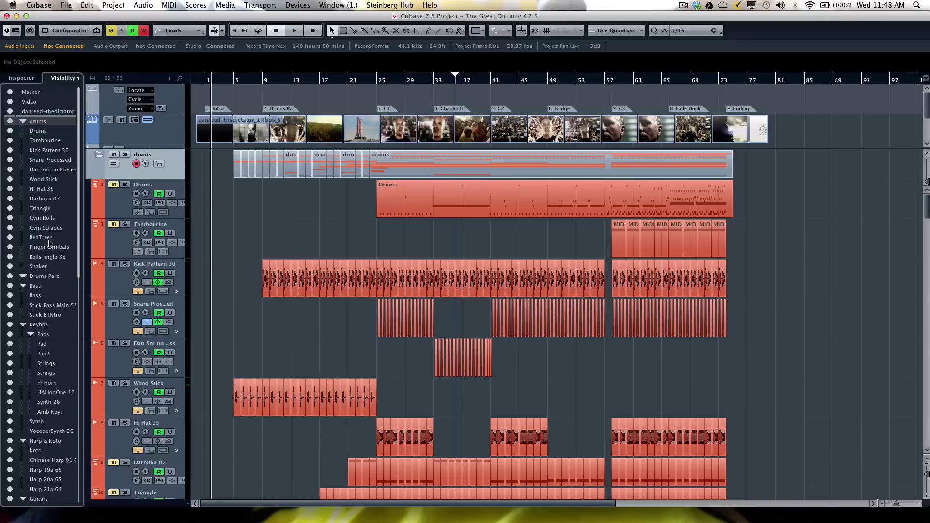
scroll(50, 248, down, 3)
scroll(49, 248, up, 3)
alt+click(12, 123)
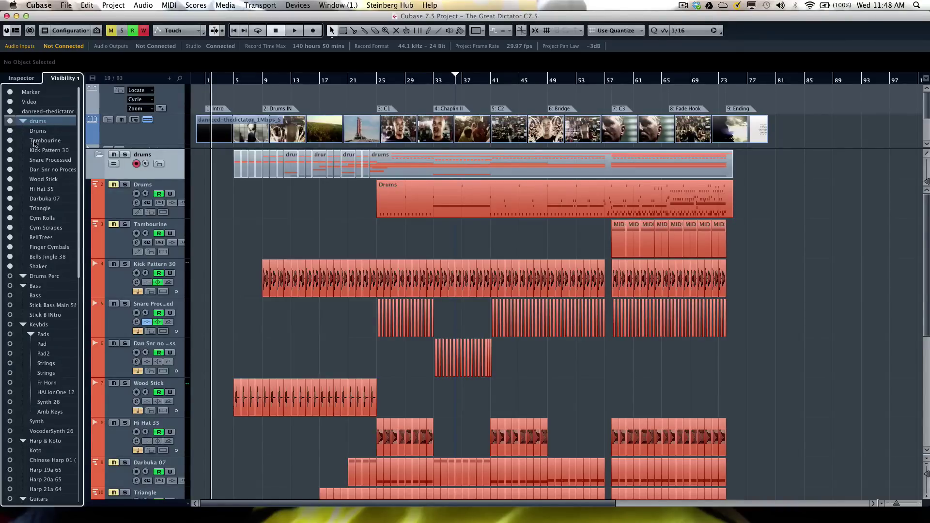
scroll(295, 220, down, 1)
scroll(296, 221, up, 1)
Save the current visibility as configuration 'drums', then make the Bass folder visible.
click(71, 31)
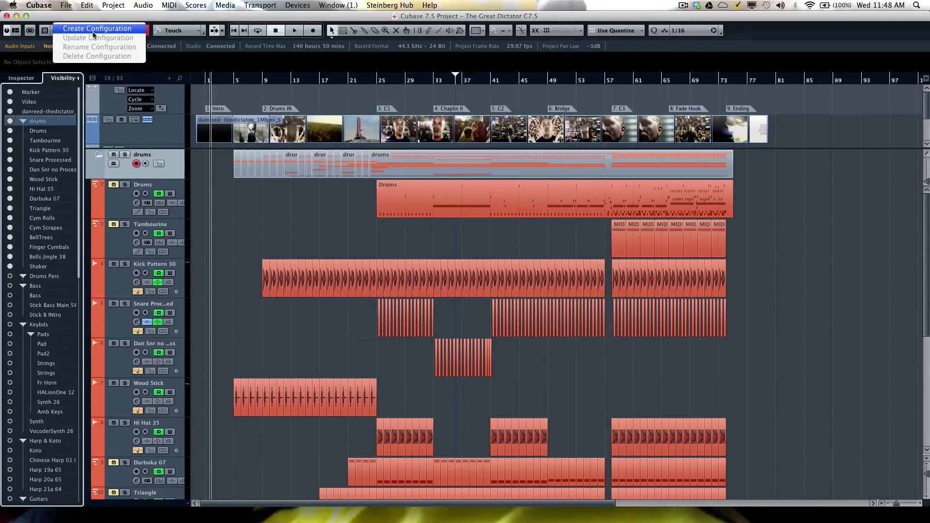
click(72, 32)
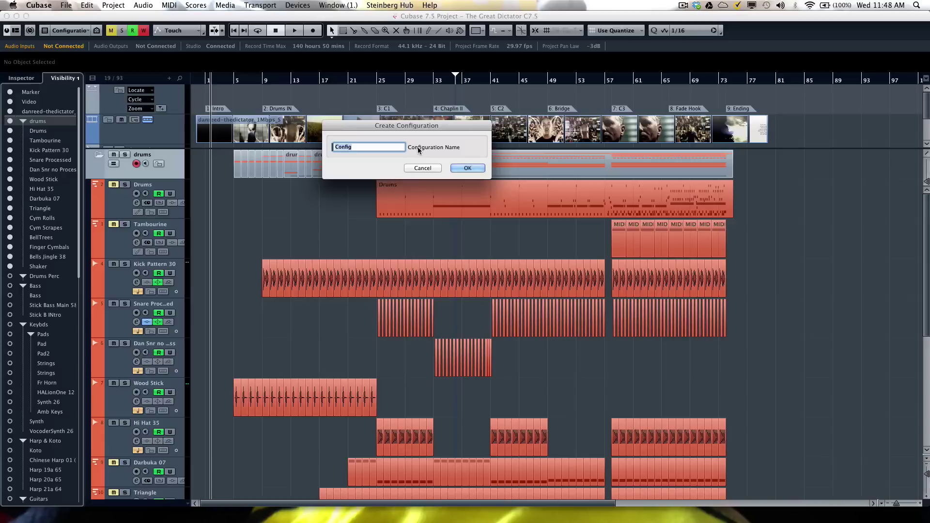
text(drums)
key(Return)
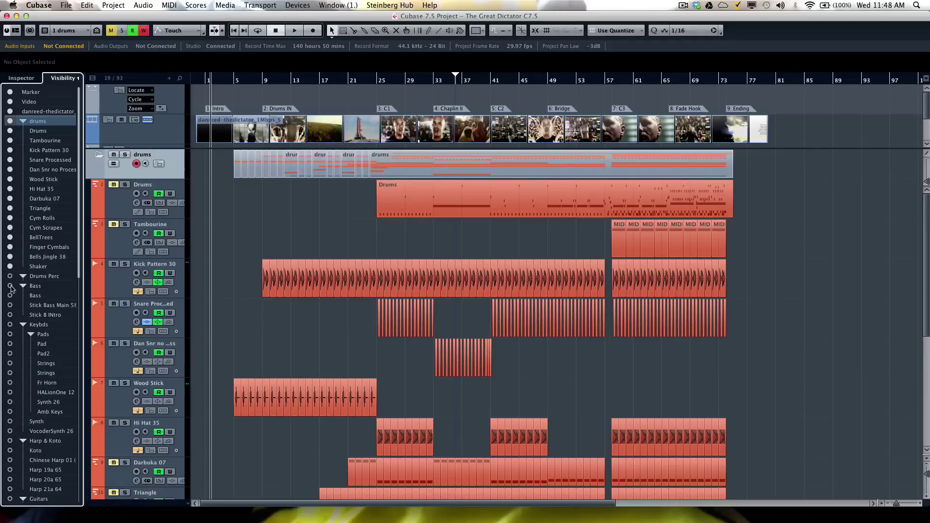
click(10, 286)
Hide the drums folder and save the Bass-only view as configuration 'bass'.
alt+click(10, 286)
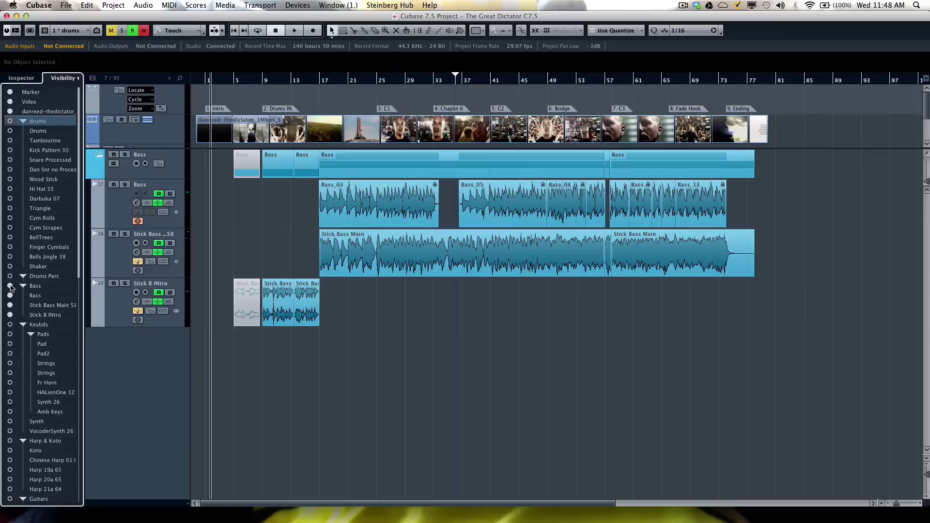
click(70, 31)
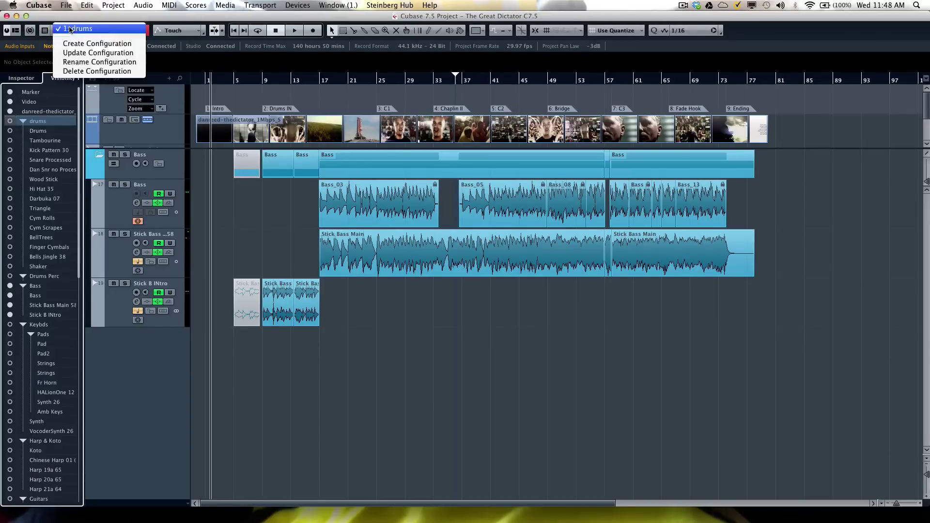
click(77, 44)
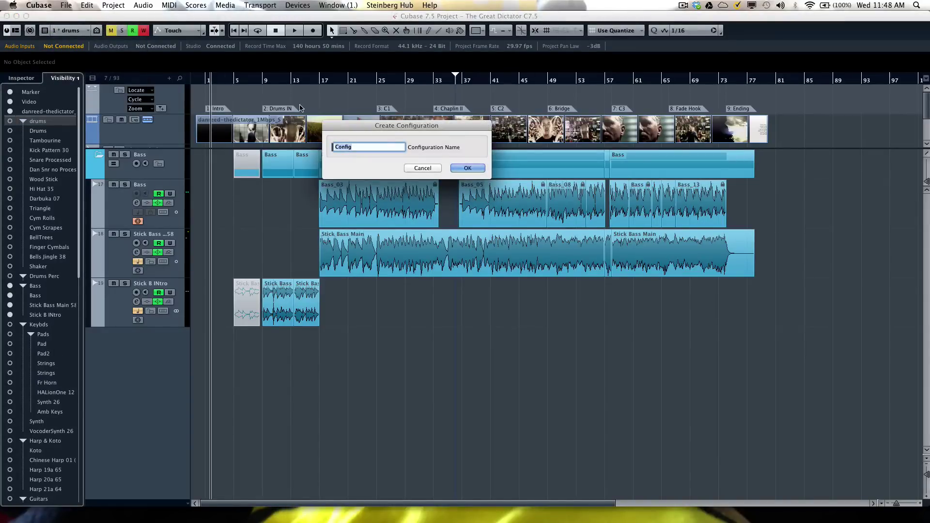
text(bass)
key(Return)
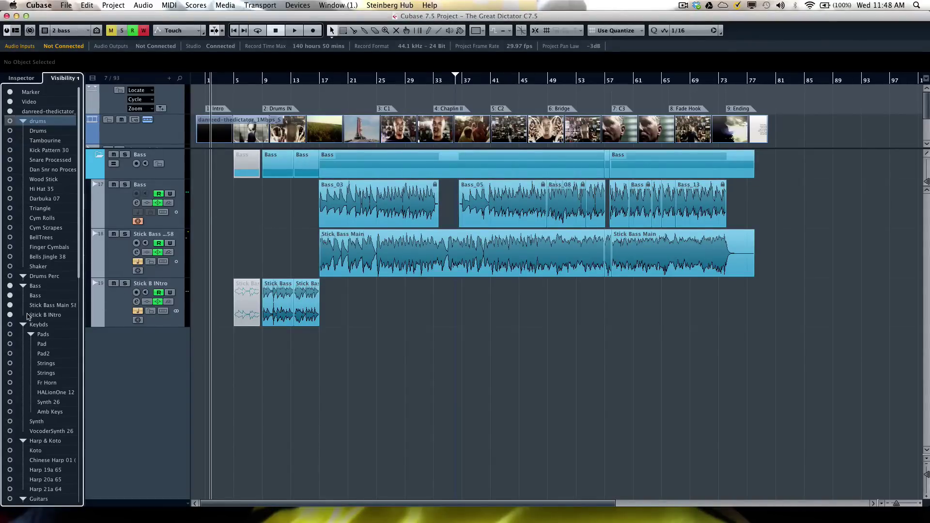
Show only the Keybds folder tracks and save that as configuration 'keys'.
click(11, 325)
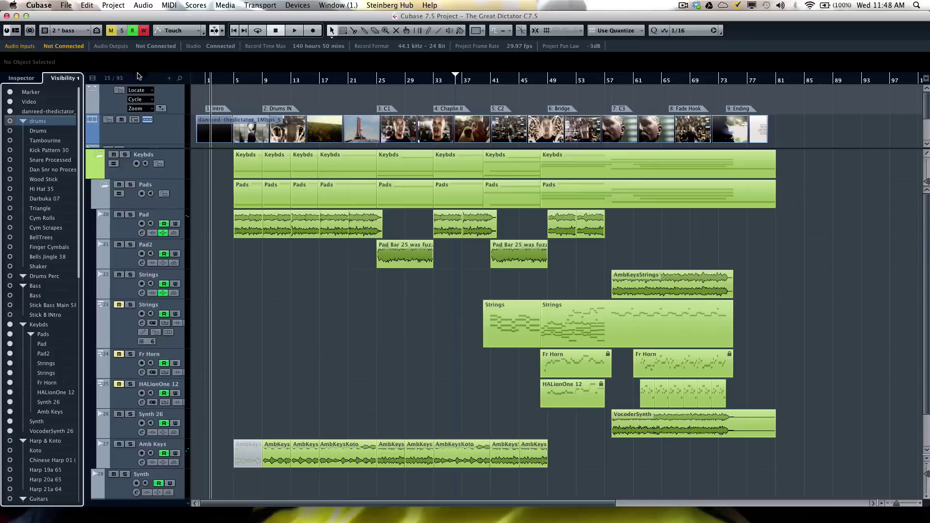
click(73, 31)
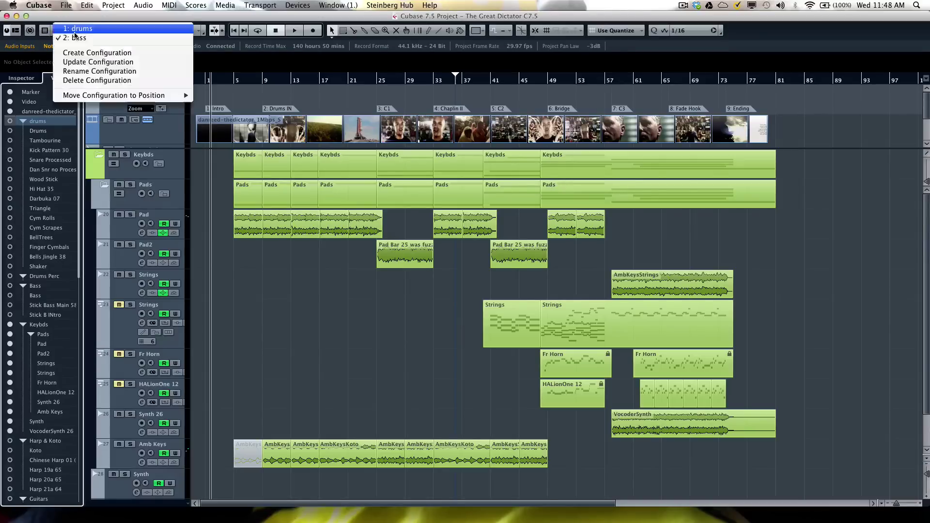
click(97, 57)
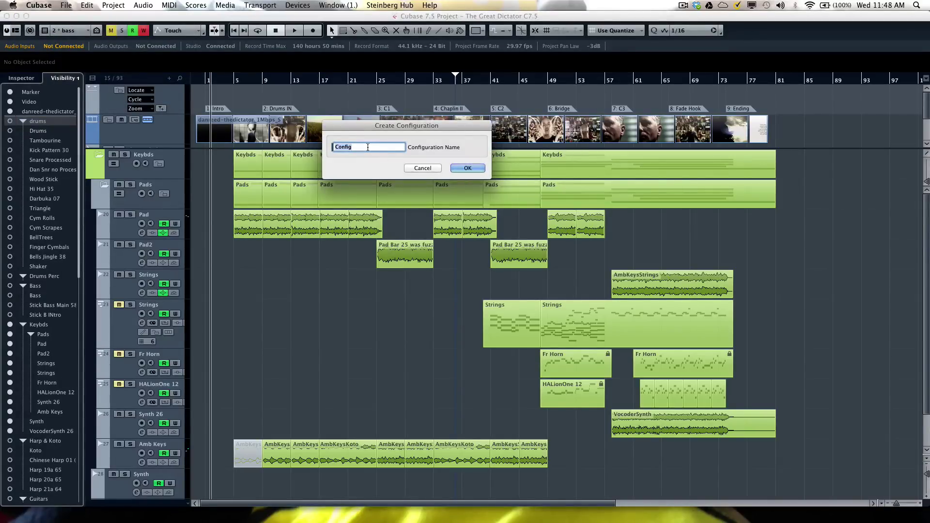
text(keys)
key(Return)
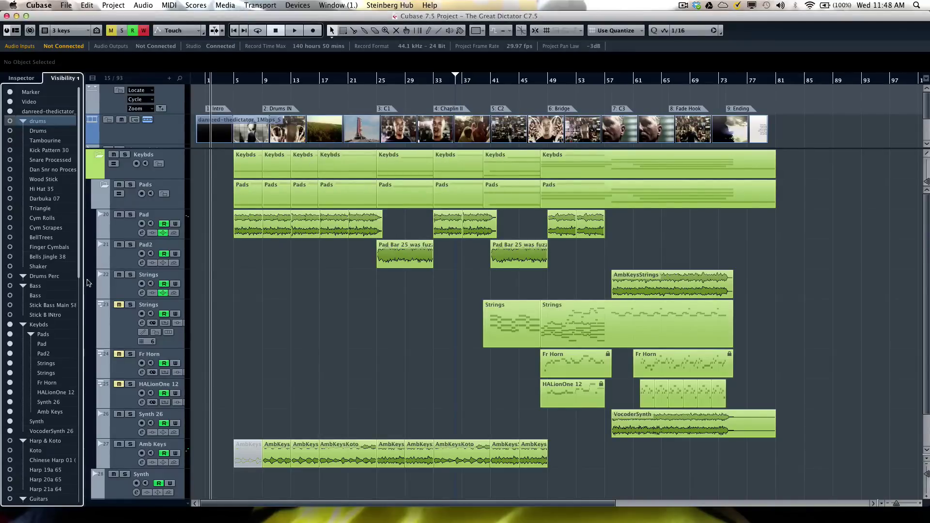
scroll(58, 194, down, 10)
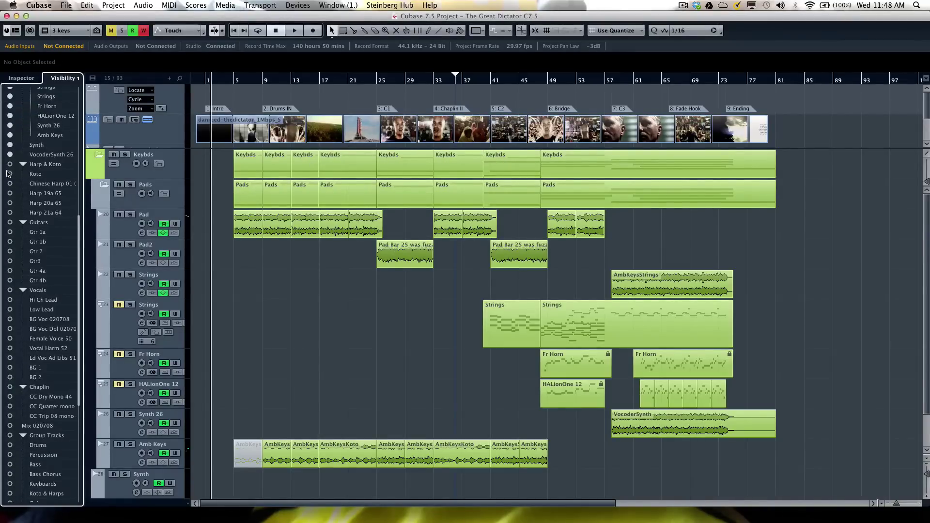
Show only the Harp & Koto tracks and save them as configuration 'world'.
click(10, 165)
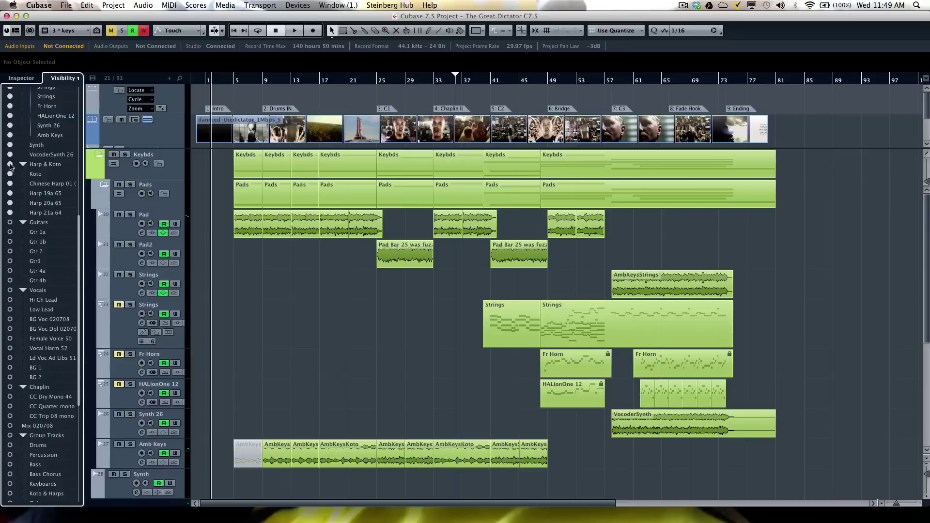
alt+click(10, 166)
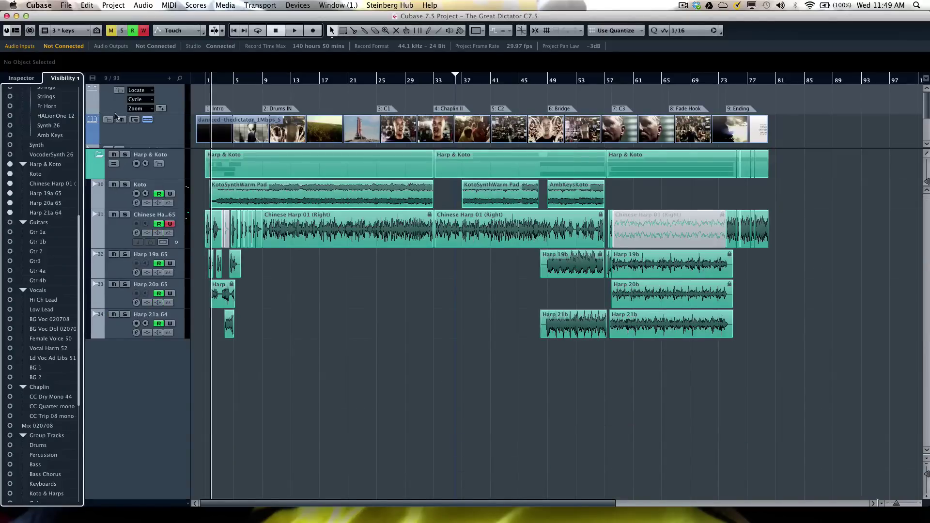
click(75, 30)
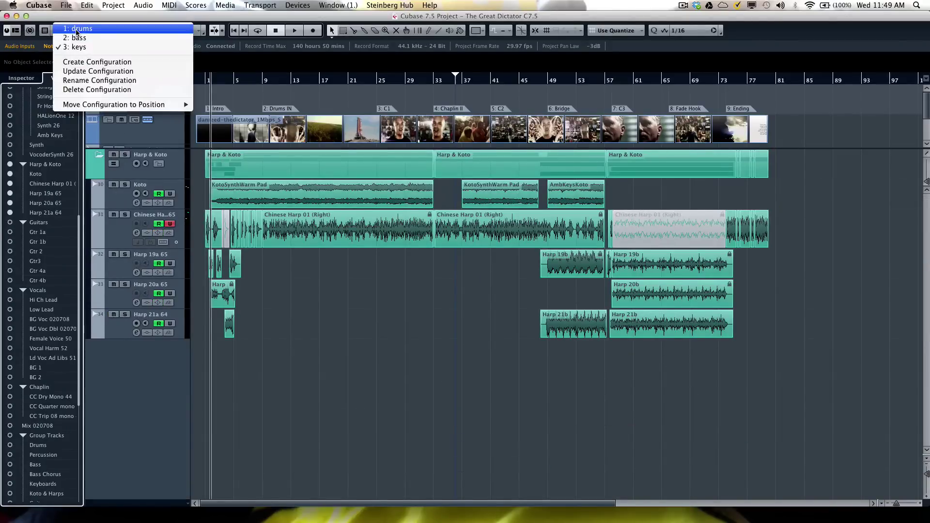
click(95, 62)
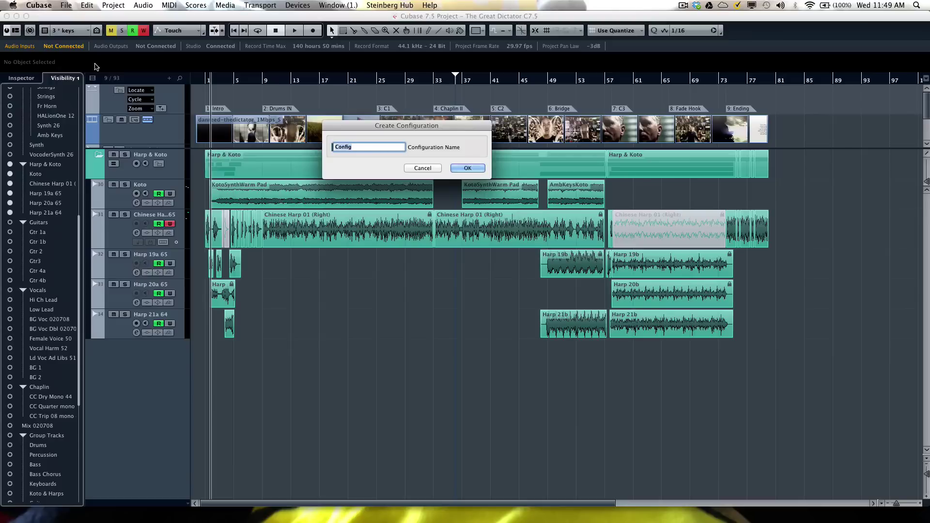
text(world)
key(Return)
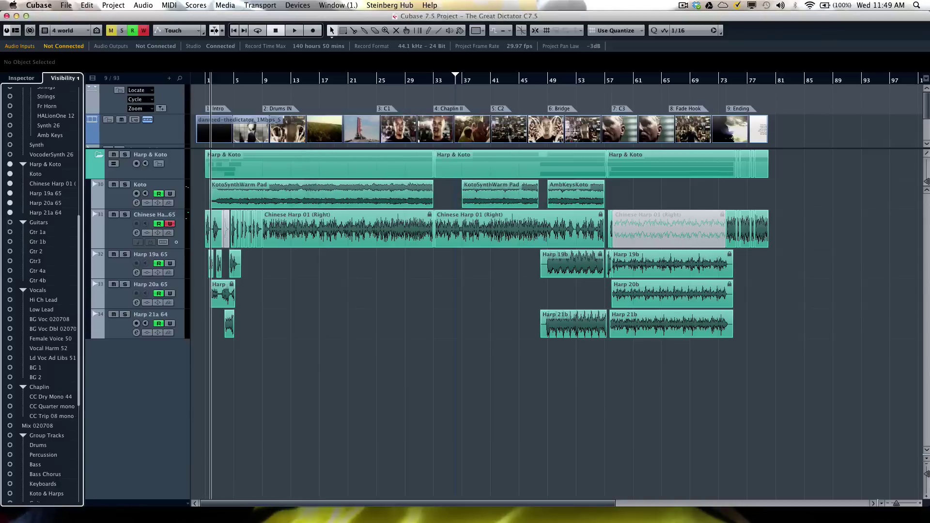
Switch to the Guitars tracks and save them as configuration 'guitars'.
click(11, 223)
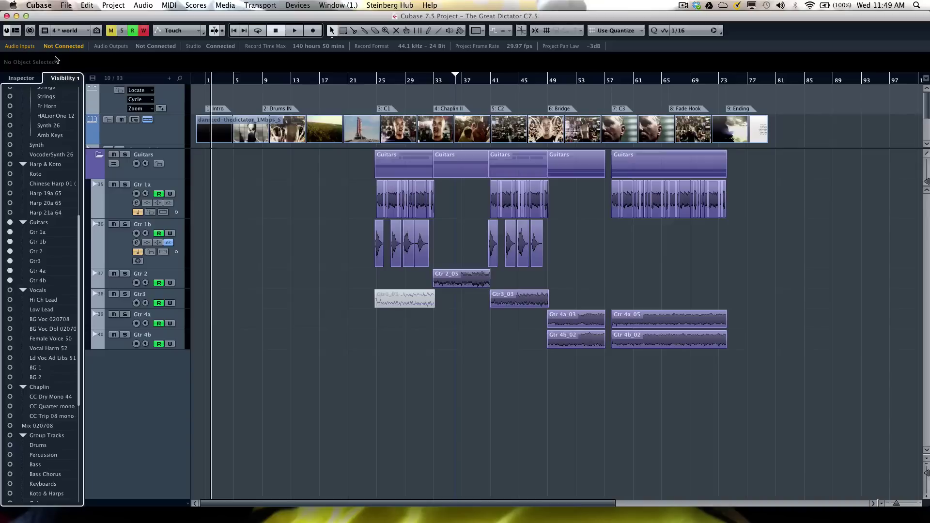
click(66, 31)
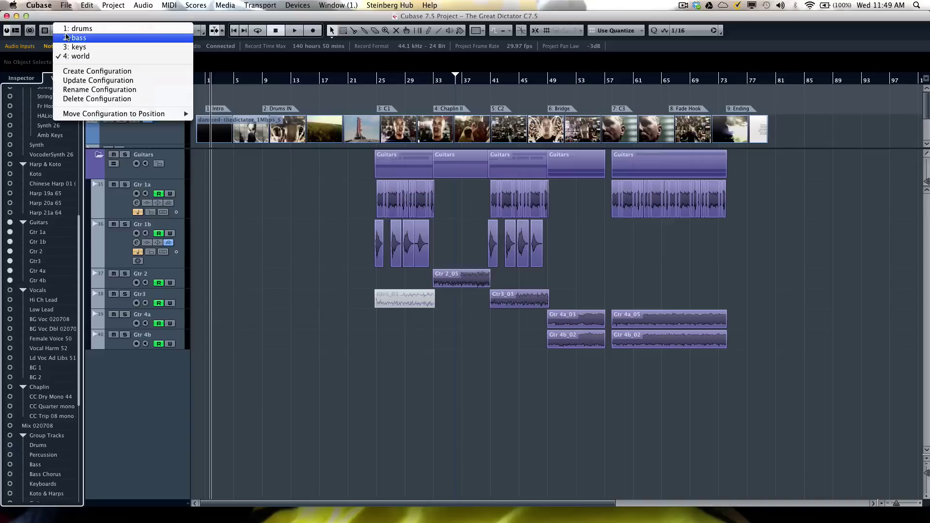
click(78, 71)
text(guit)
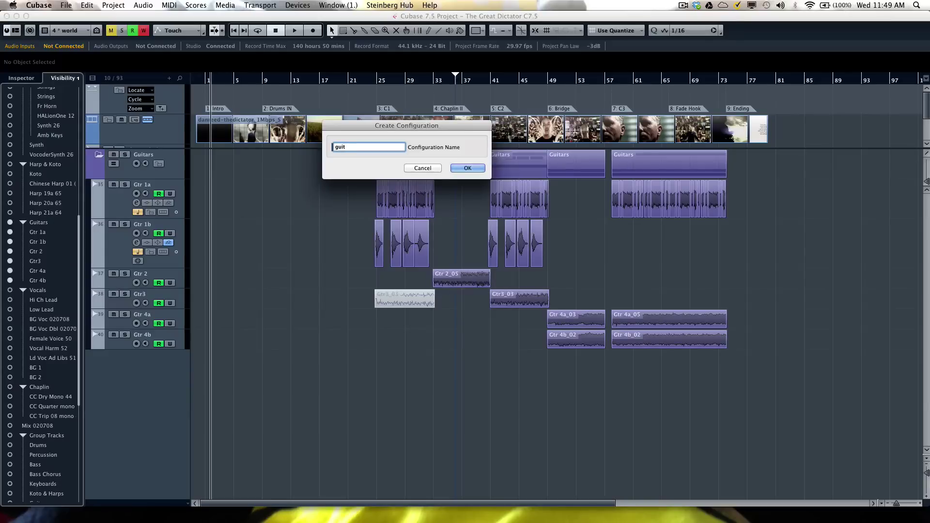
text(ars)
key(Return)
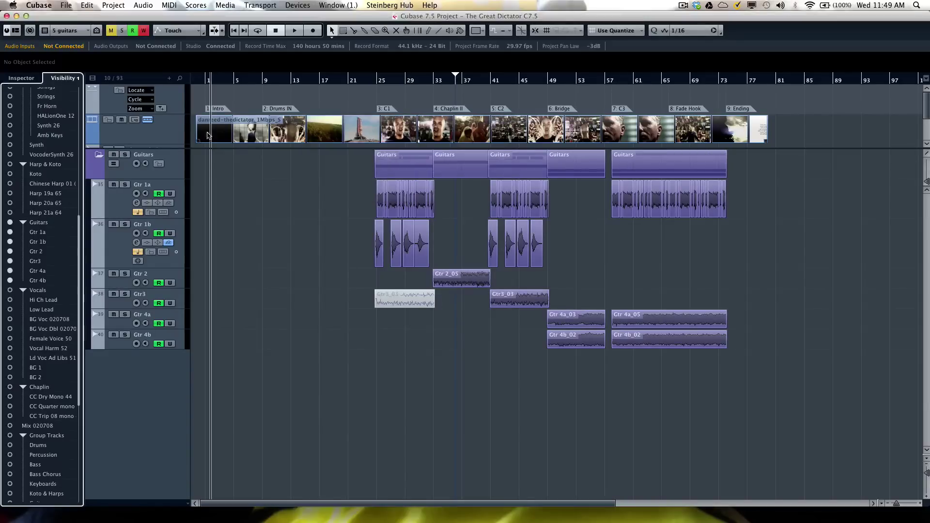
Show the Vocals and Chaplin tracks and save them as configuration 'vocals'.
click(10, 290)
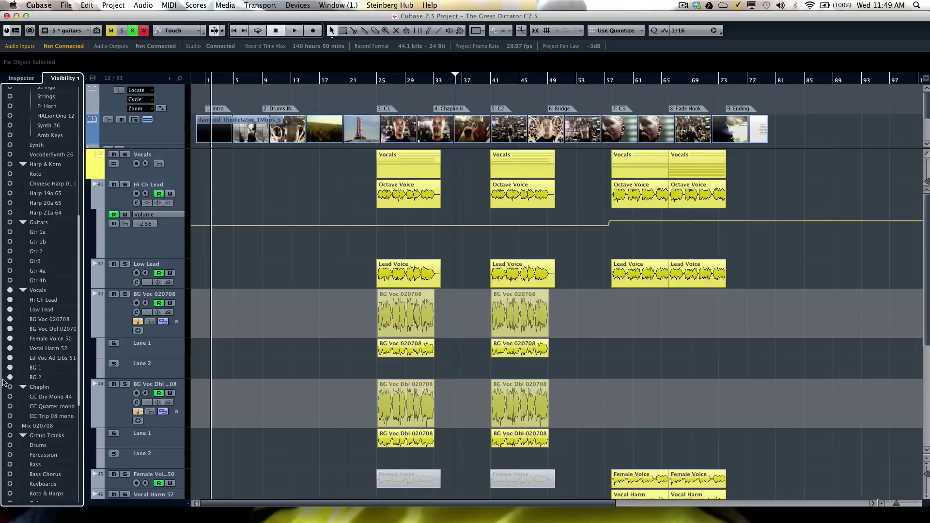
click(10, 387)
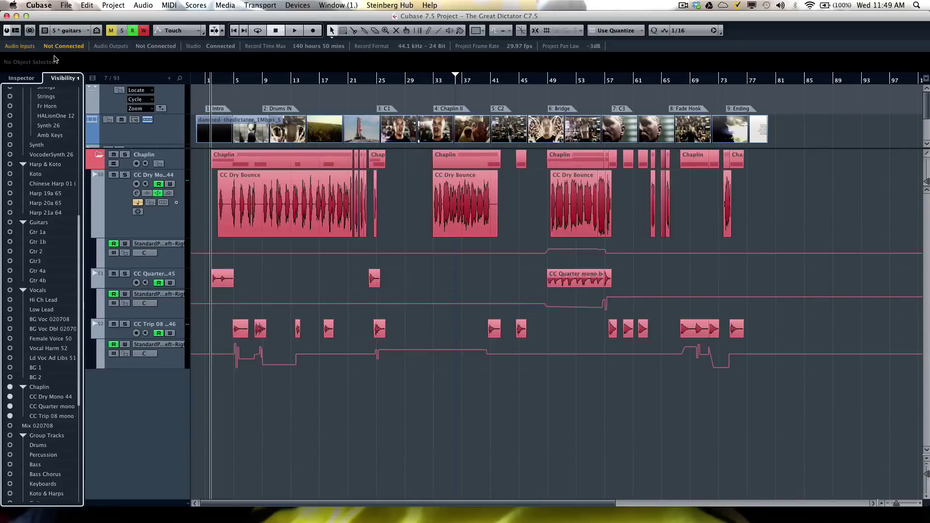
click(69, 32)
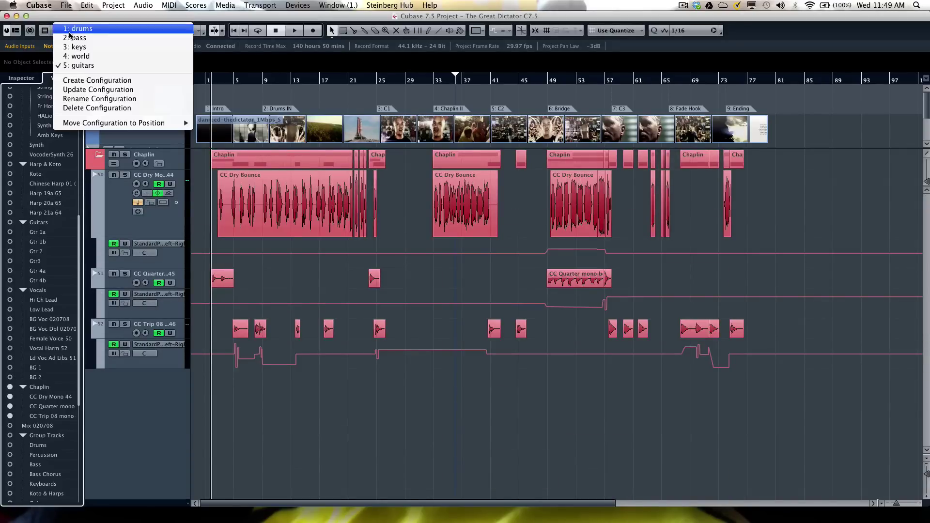
click(97, 80)
text(v)
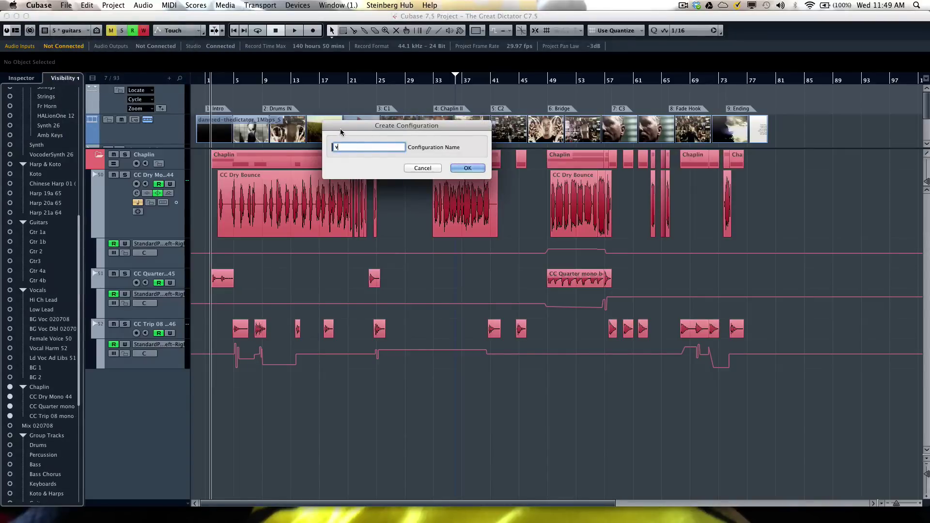
text(ocals)
key(Return)
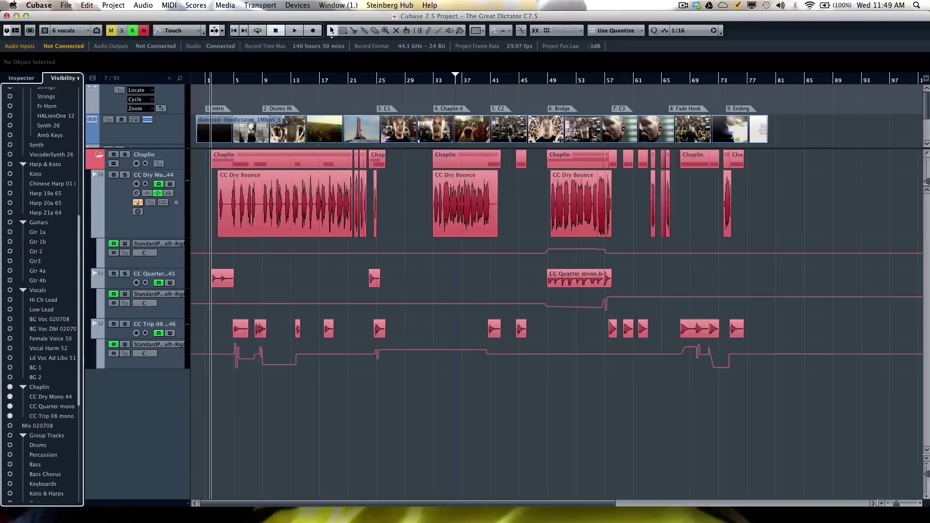
scroll(40, 182, up, 5)
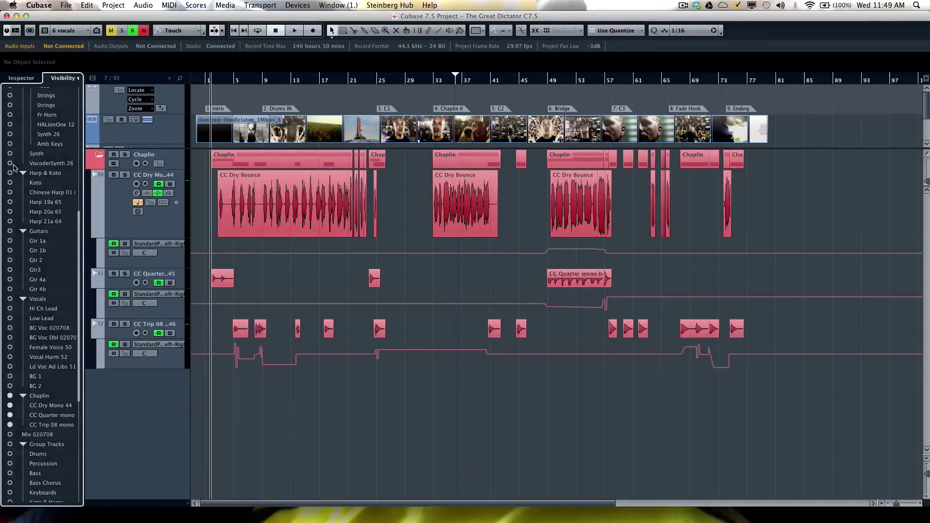
Recall the bass, world, keys and bass configurations in turn, ending on drums.
click(58, 31)
click(73, 37)
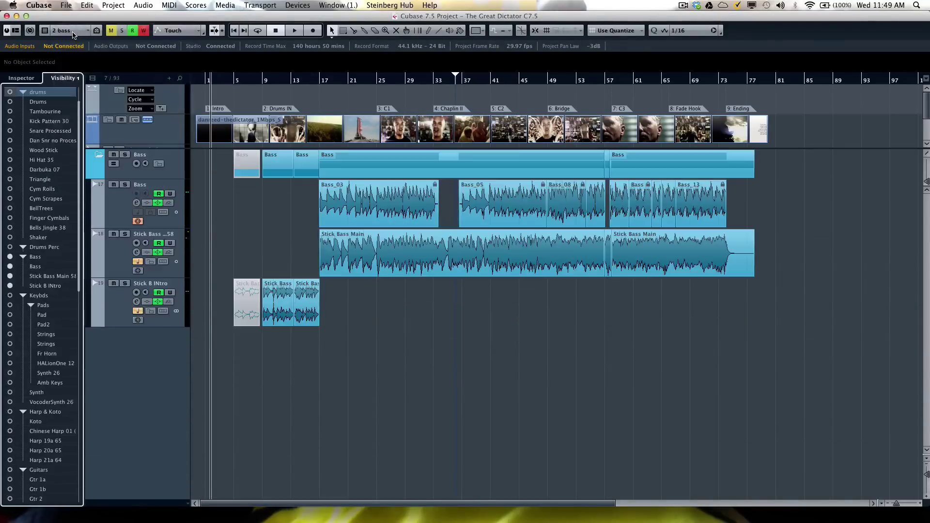
click(58, 31)
click(75, 56)
click(58, 31)
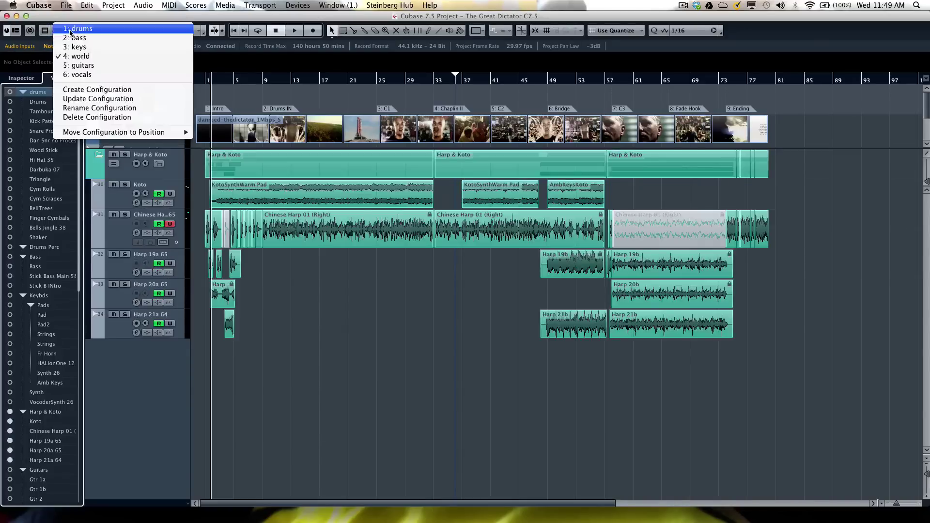
click(74, 46)
click(71, 30)
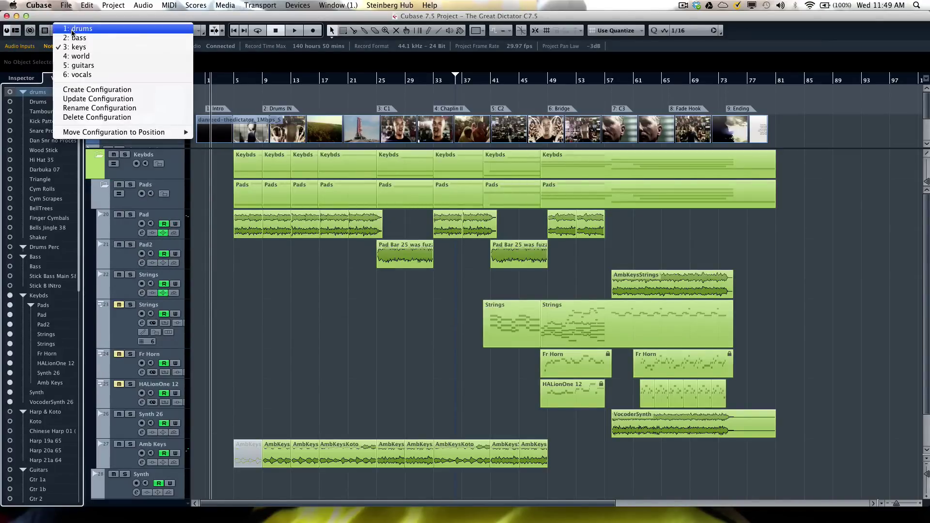
click(74, 38)
click(77, 31)
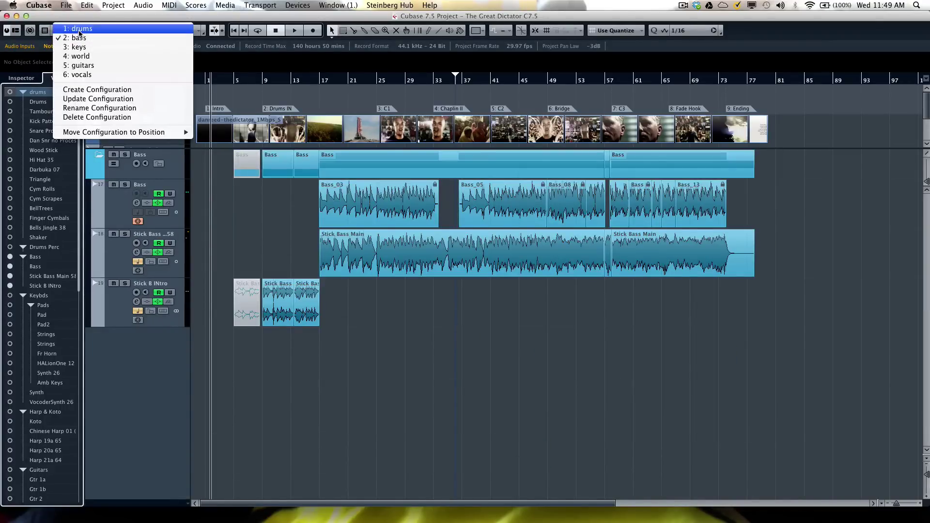
click(79, 28)
click(77, 31)
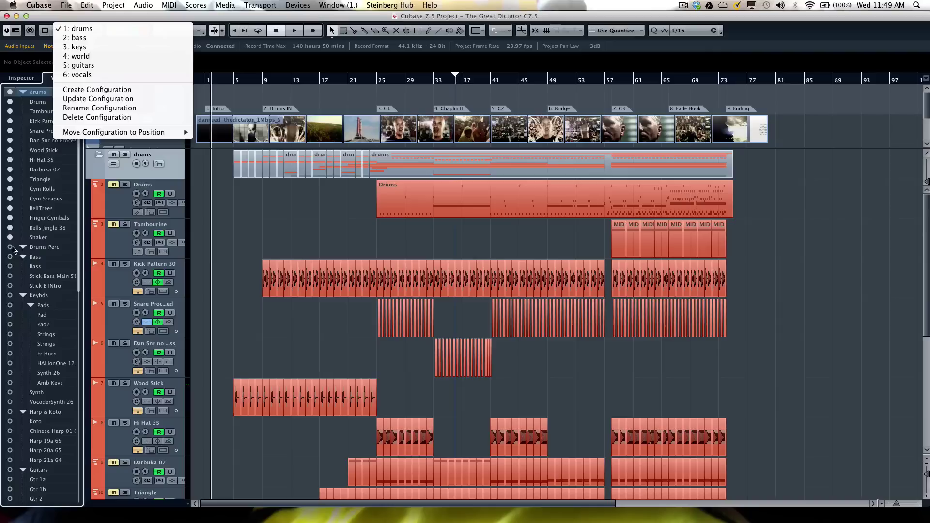
Hide the Video and Marker tracks, keeping the drums folder tracks visible.
click(9, 252)
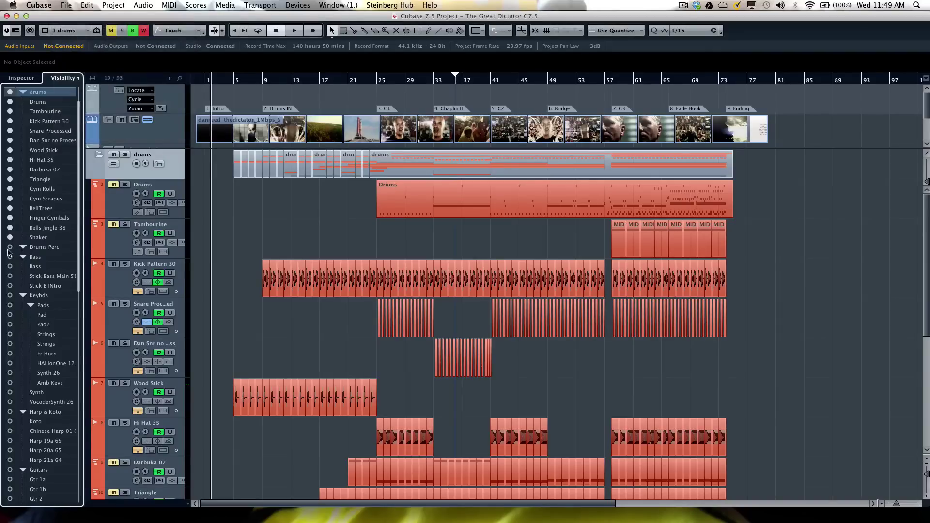
scroll(32, 217, up, 2)
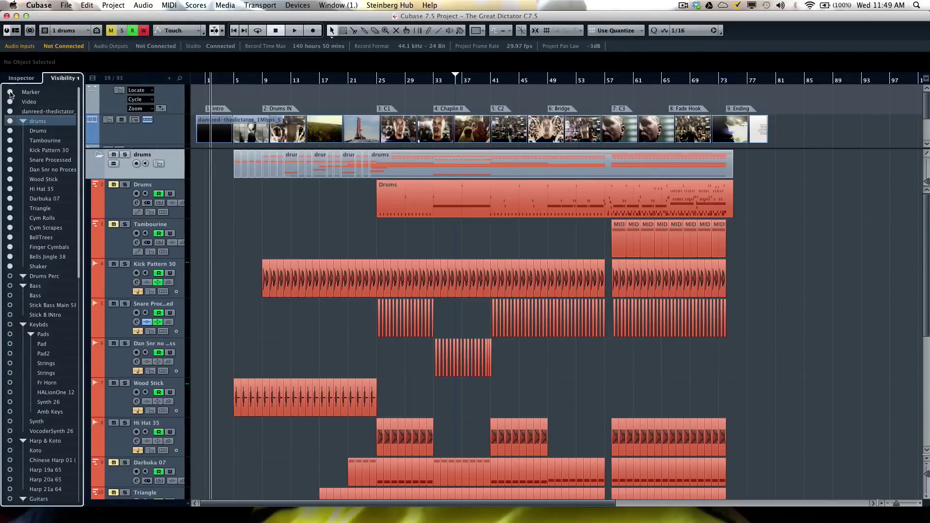
click(10, 120)
click(10, 120)
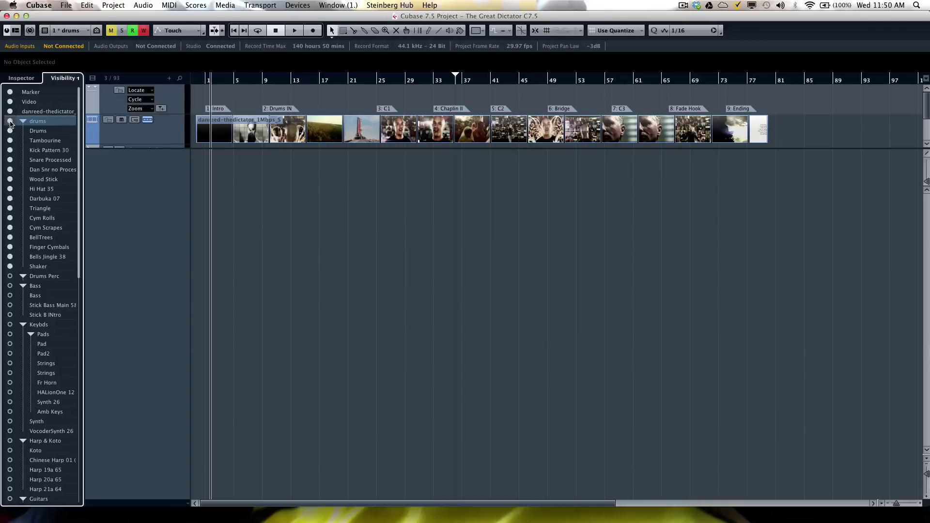
click(10, 111)
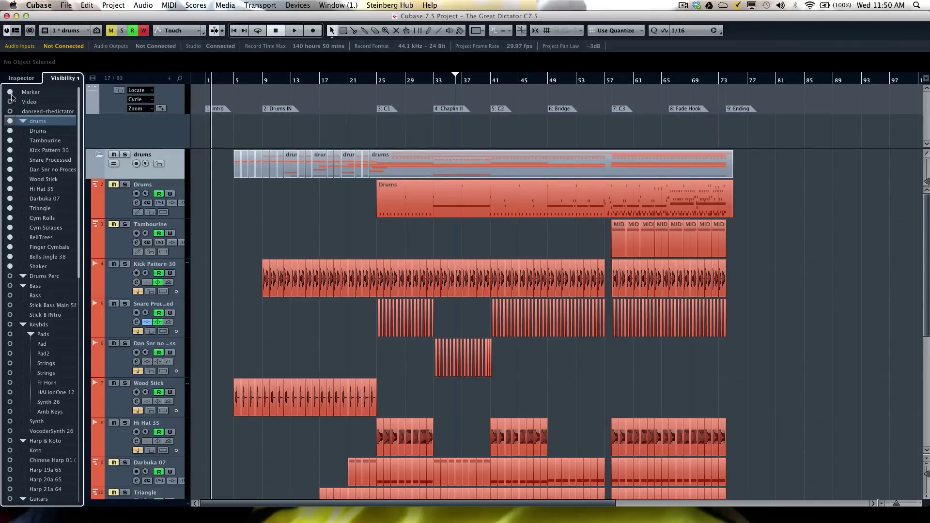
click(9, 92)
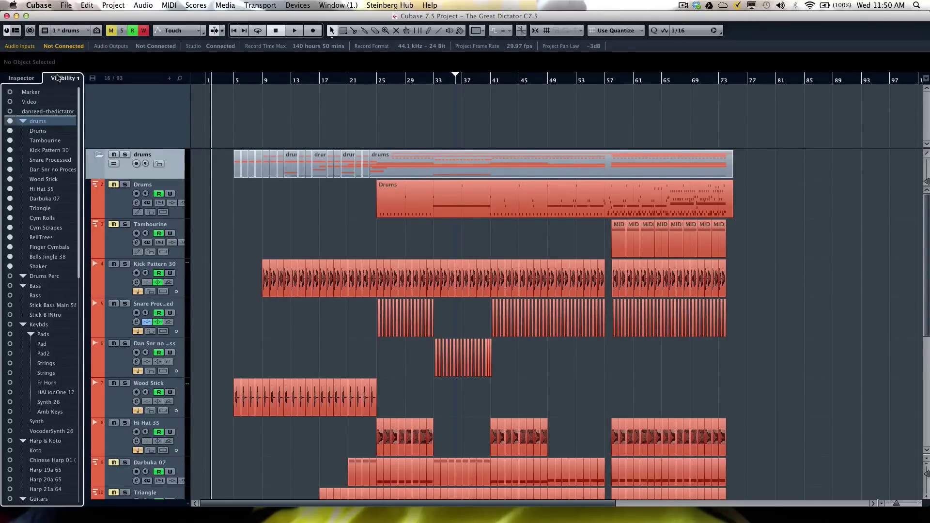
Update the drums configuration with the current visibility, excluding marker and video.
click(71, 30)
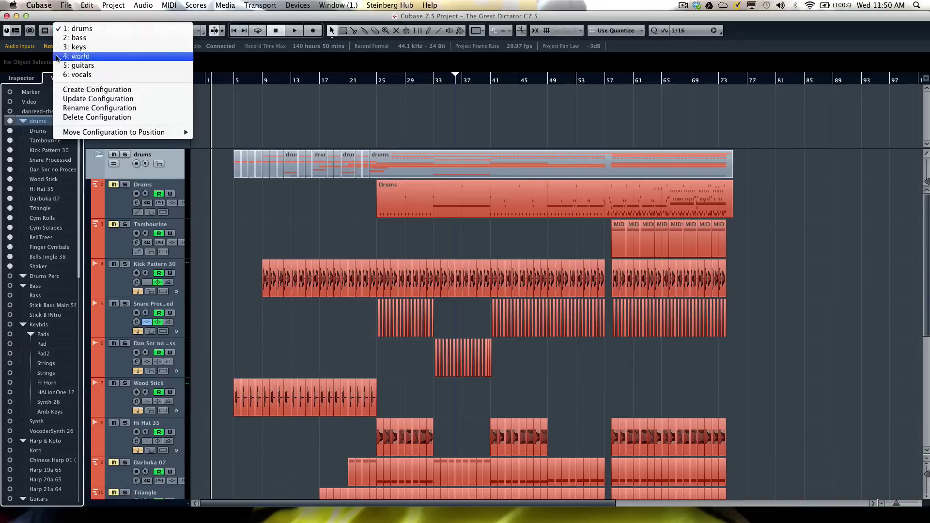
click(289, 115)
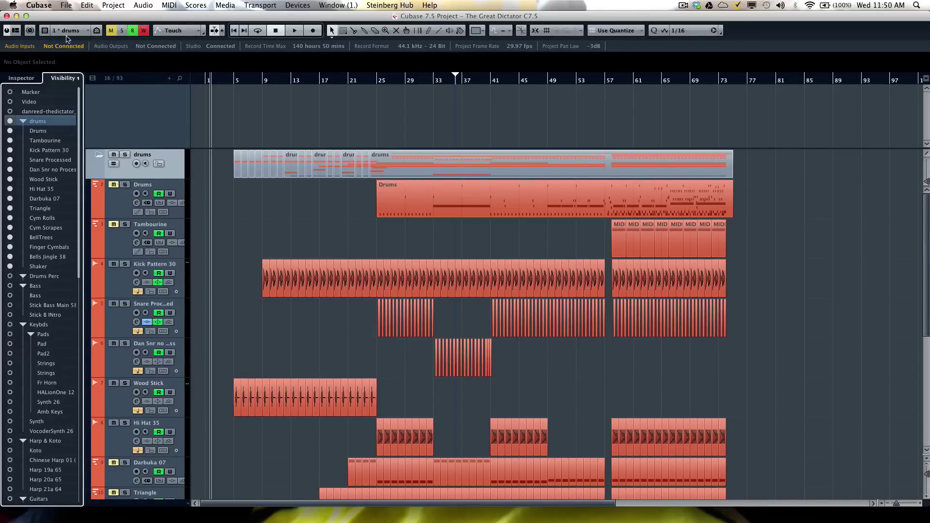
click(71, 32)
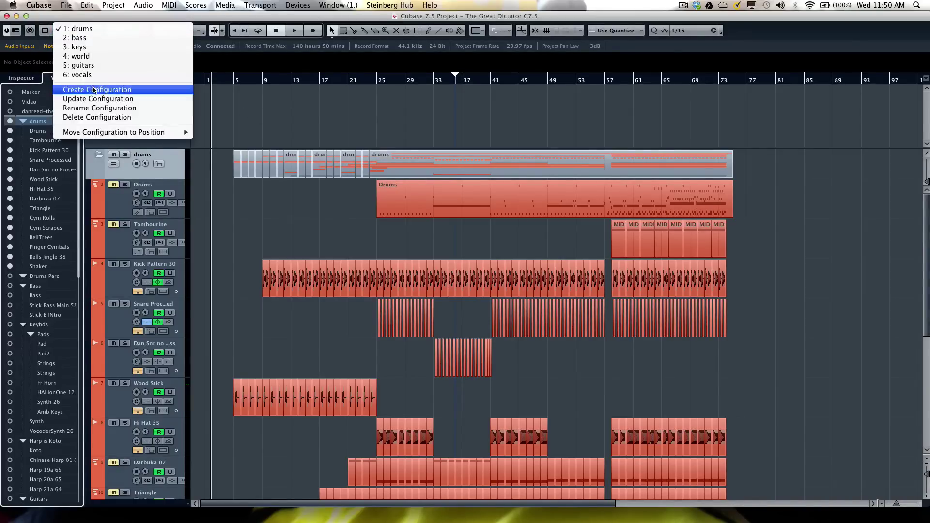
click(97, 100)
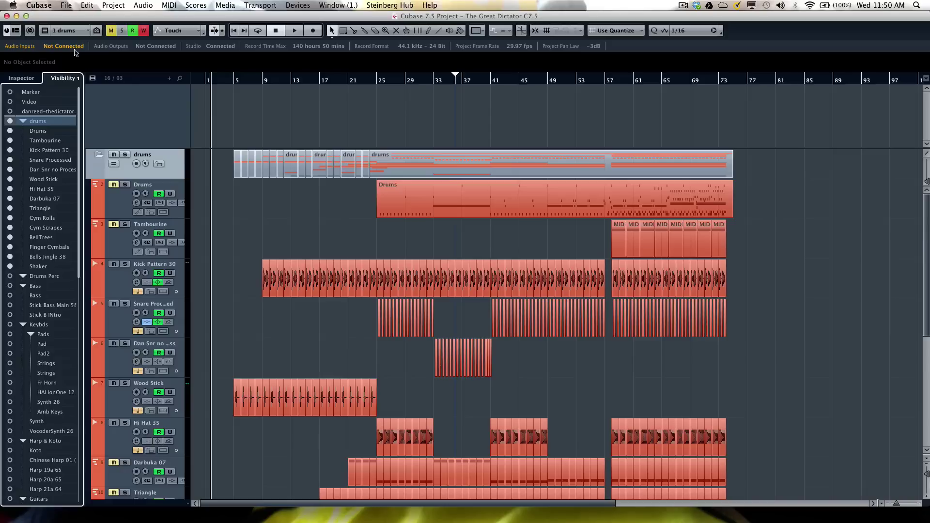
click(76, 32)
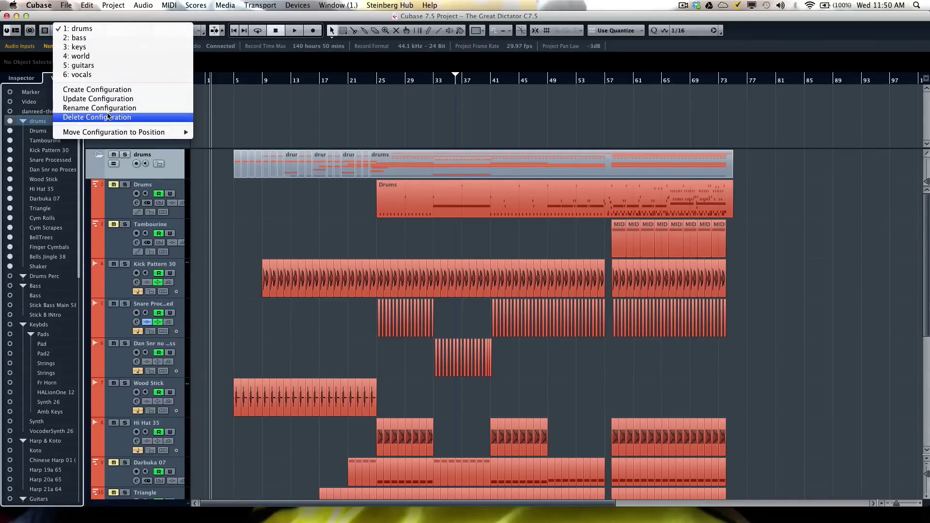
click(234, 104)
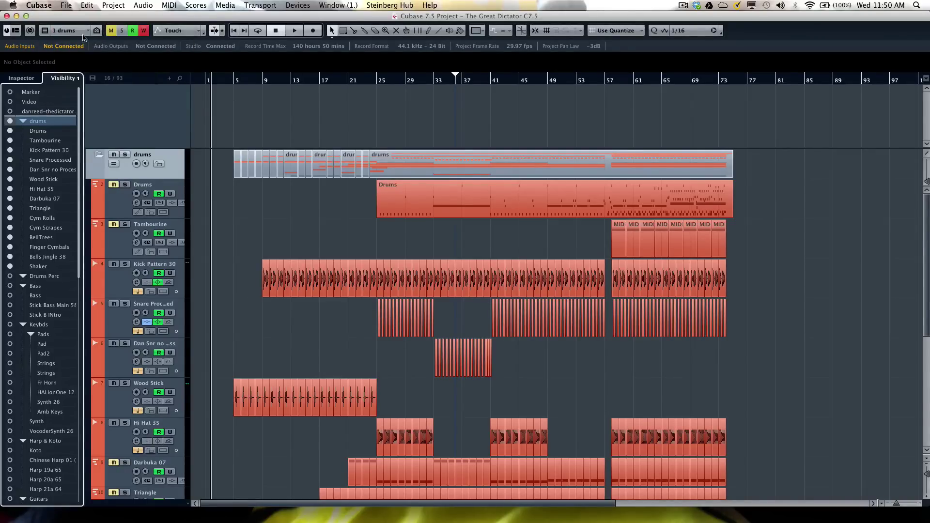
click(63, 4)
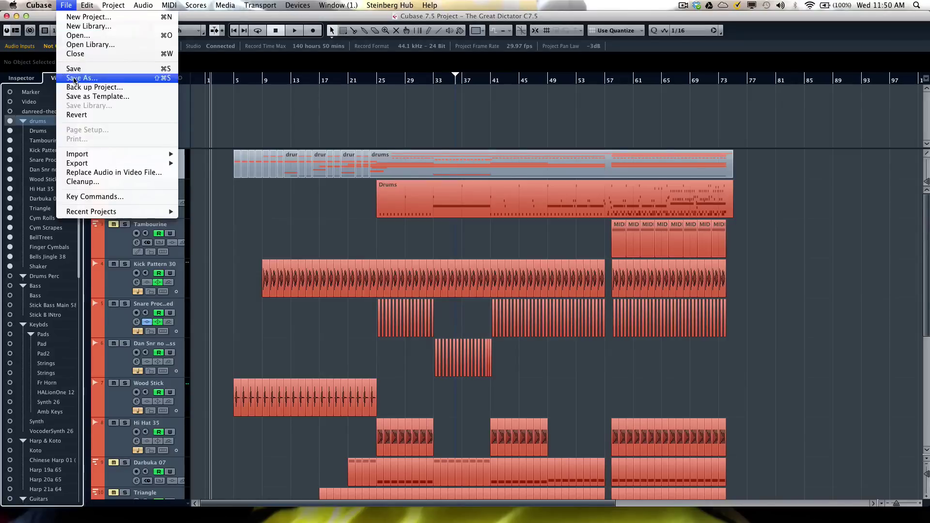
click(93, 197)
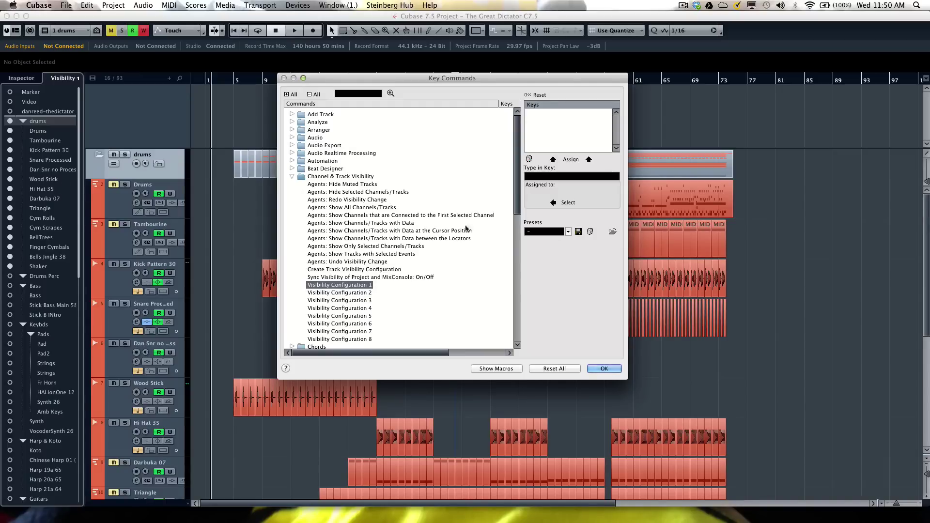
click(609, 370)
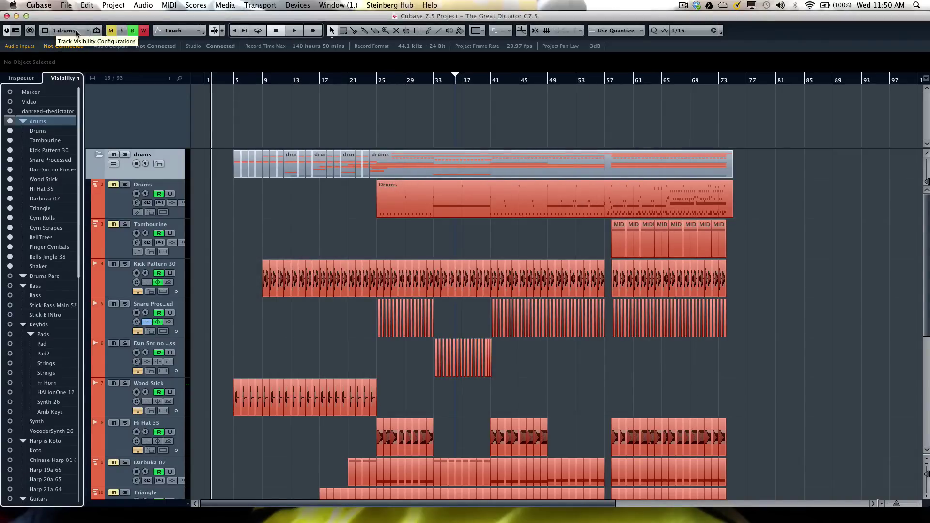
Show all tracks, including the marker and video tracks.
click(97, 32)
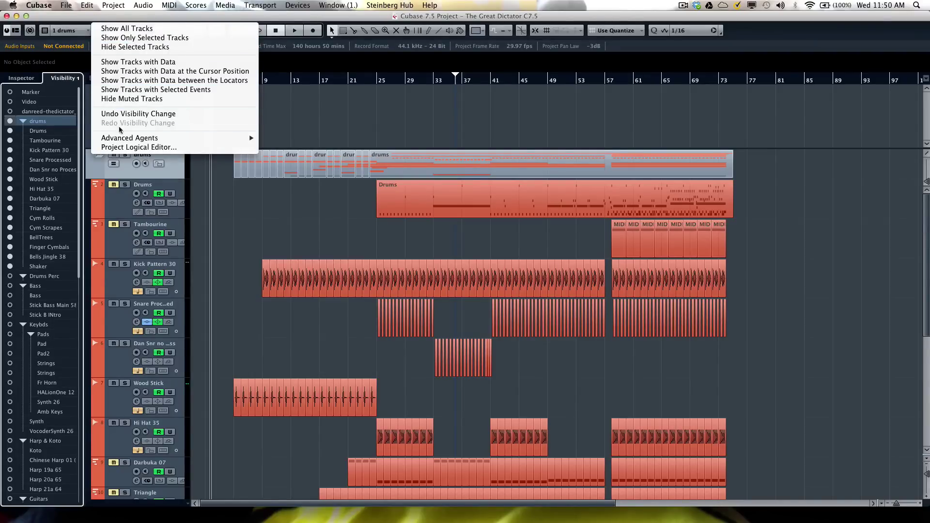
click(135, 30)
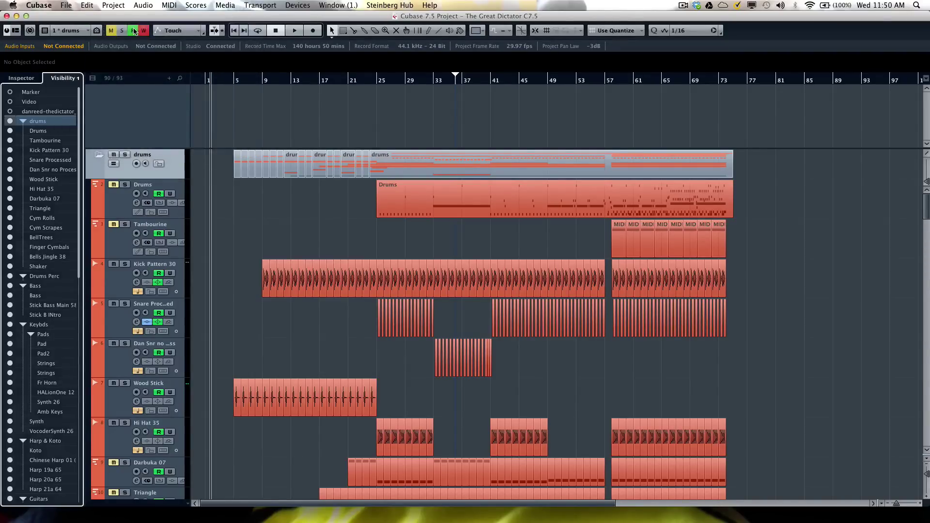
click(10, 92)
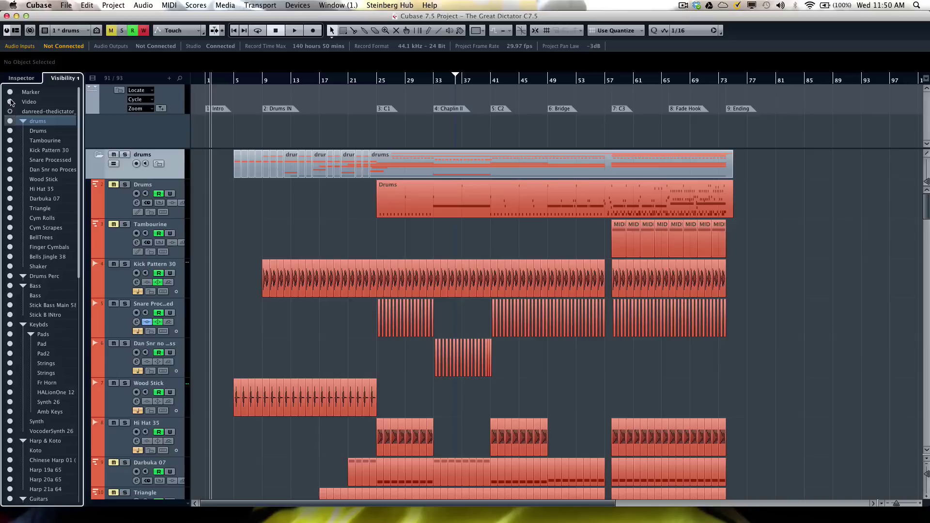
click(11, 111)
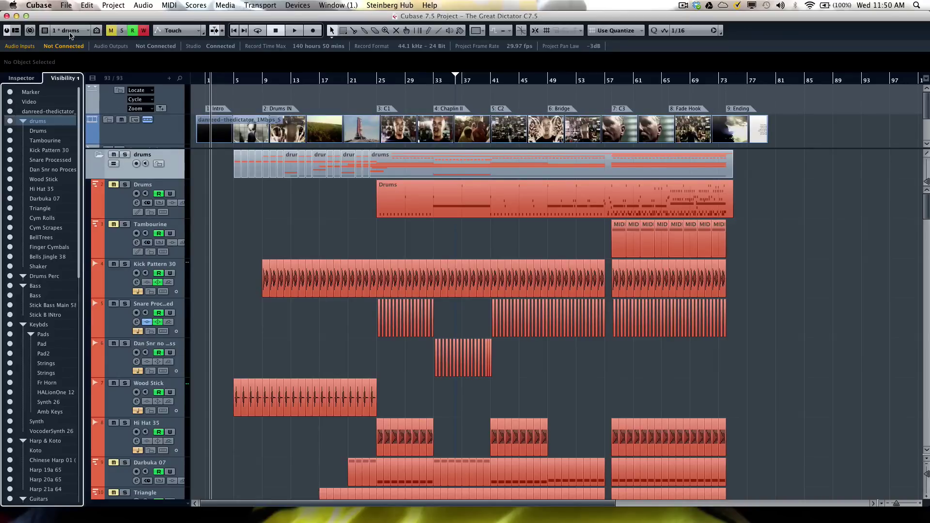
Save this view as configuration 'all' and move it to position 1.
click(70, 31)
click(97, 90)
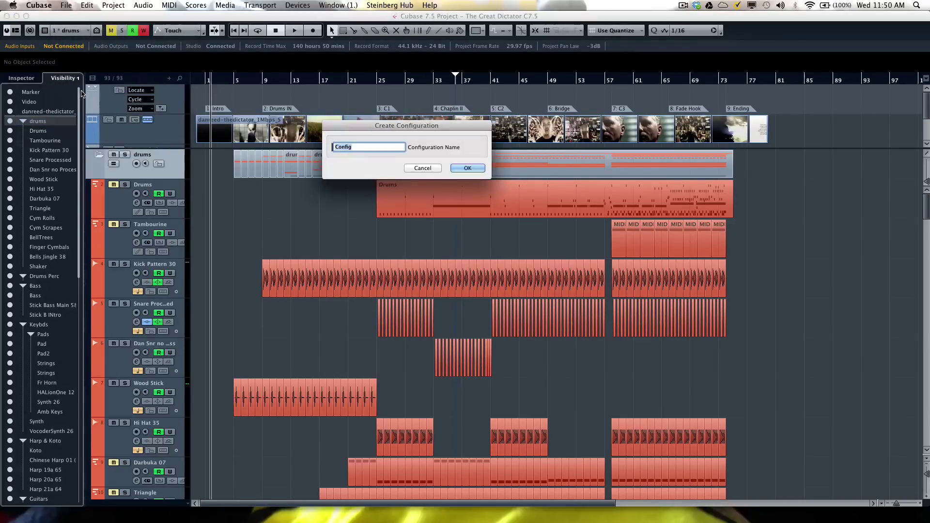
text(all)
key(Return)
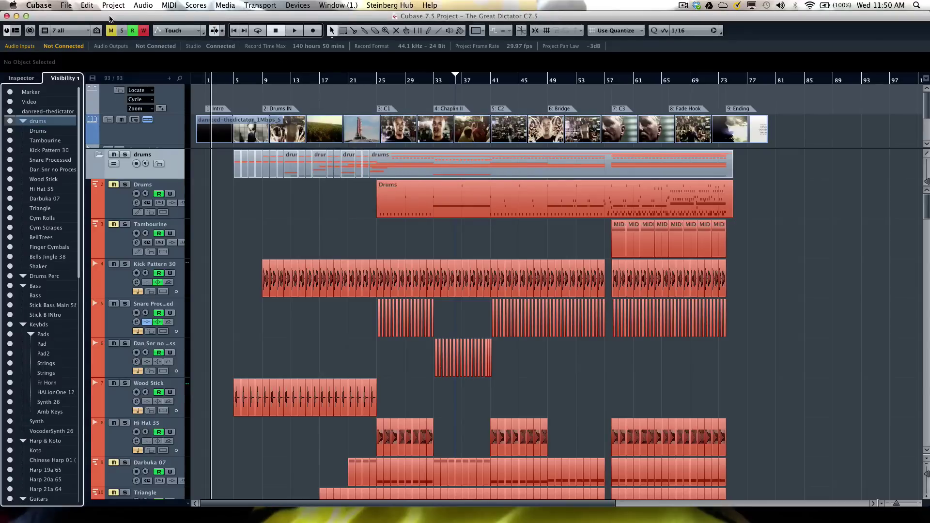
click(79, 31)
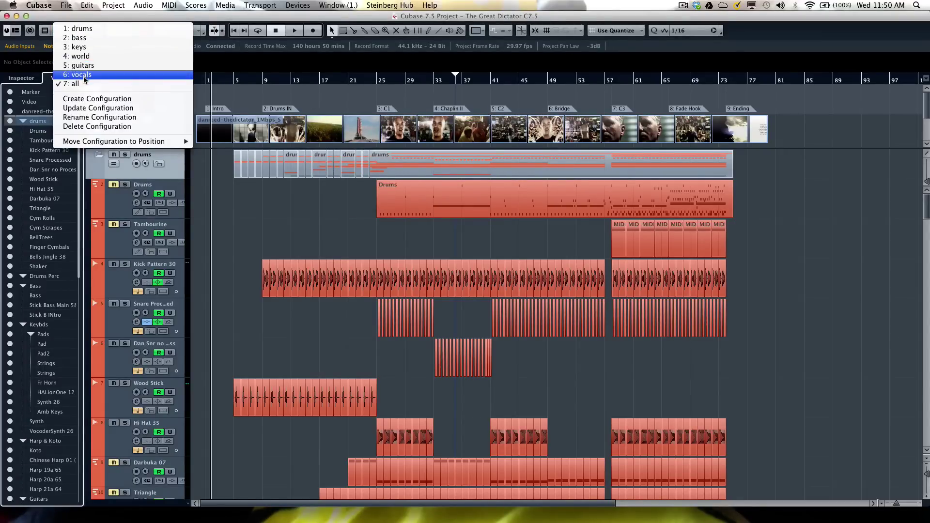
mouse_move(103, 142)
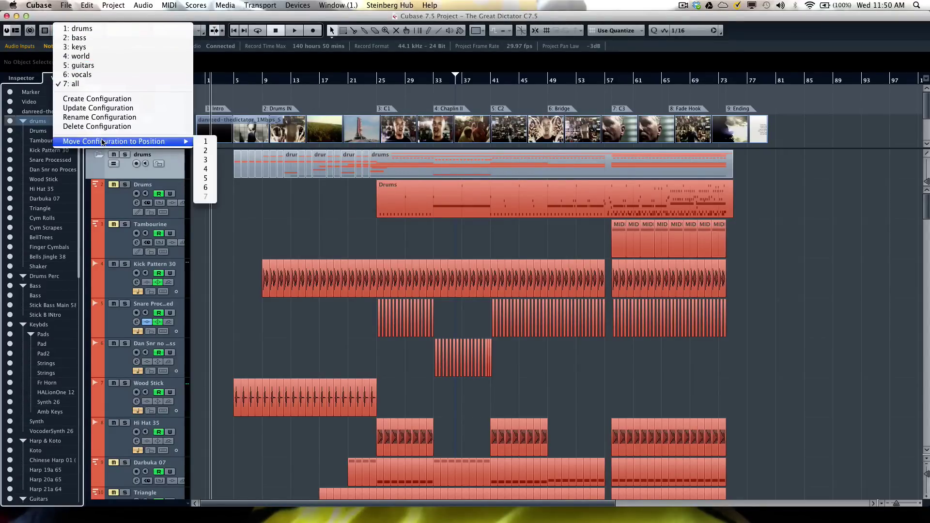
click(206, 141)
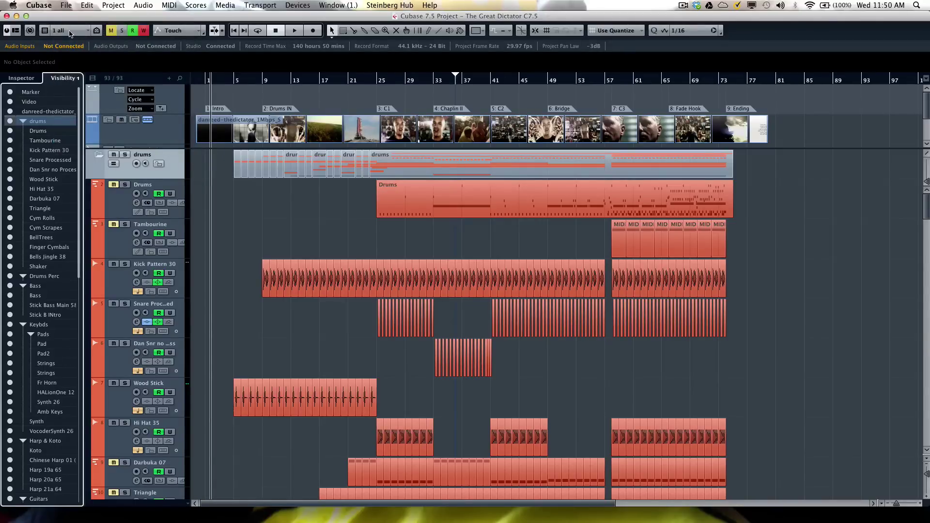
Cycle through the drums, bass and keys configurations, ending on 3: bass.
click(70, 33)
click(71, 42)
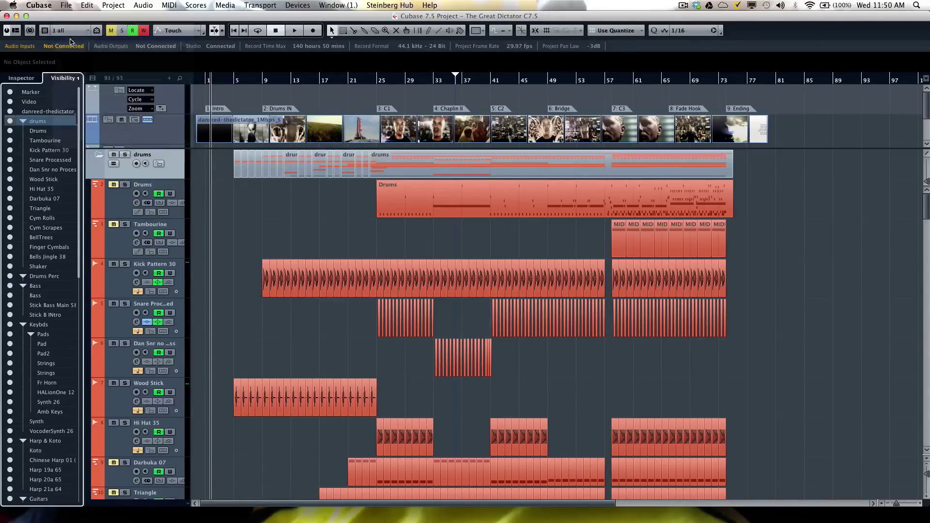
click(70, 32)
click(72, 47)
click(69, 32)
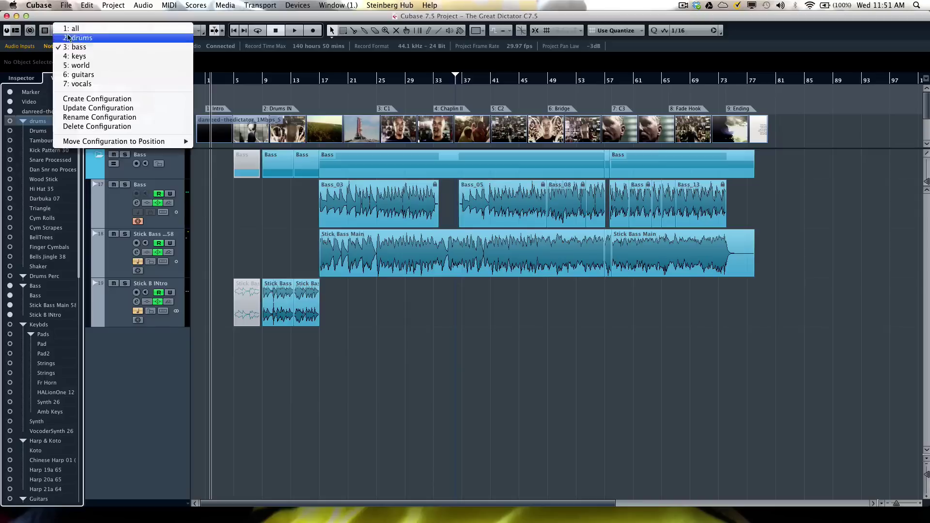
click(73, 47)
click(70, 32)
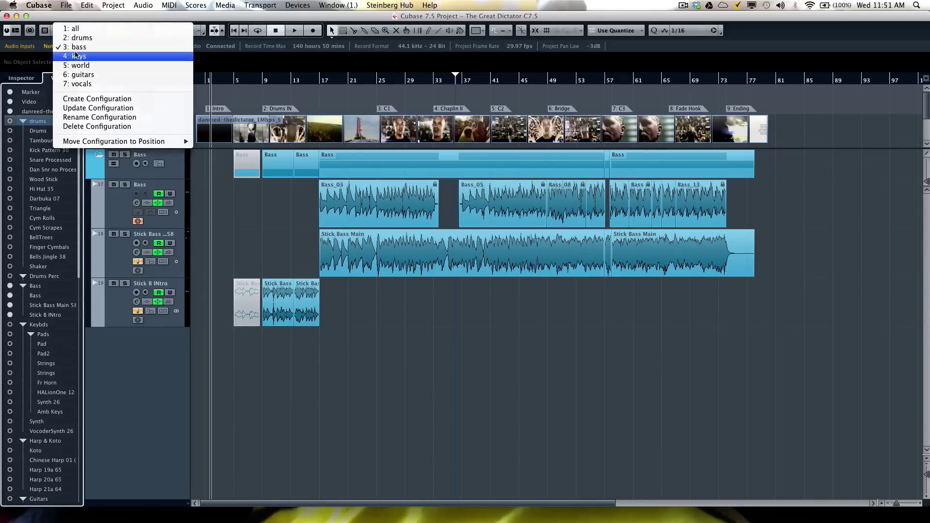
click(76, 54)
click(71, 31)
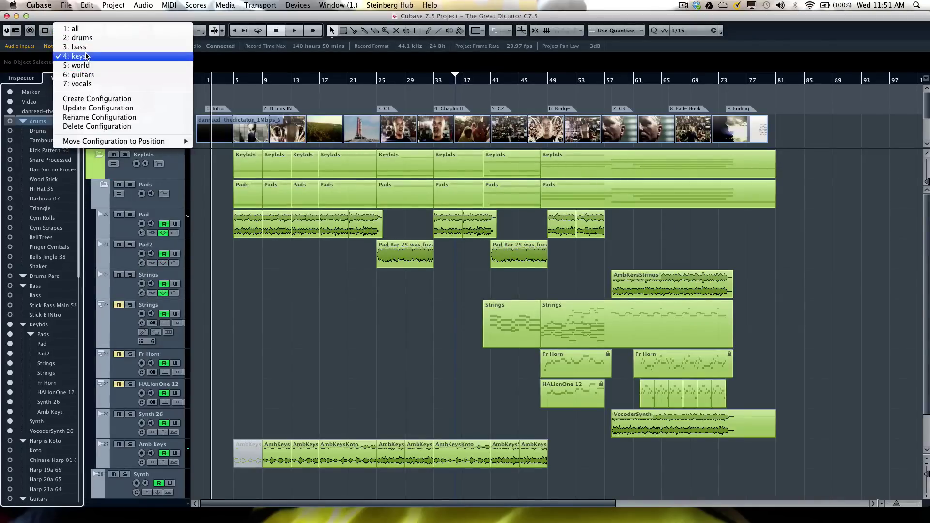
click(86, 47)
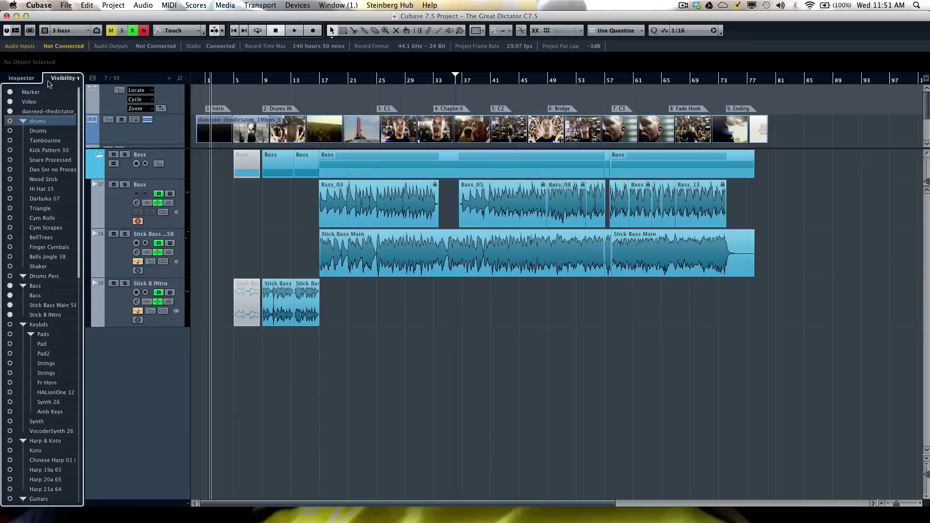
Review the visibility sync options unchanged and briefly compare channels in the MixConsole.
click(79, 79)
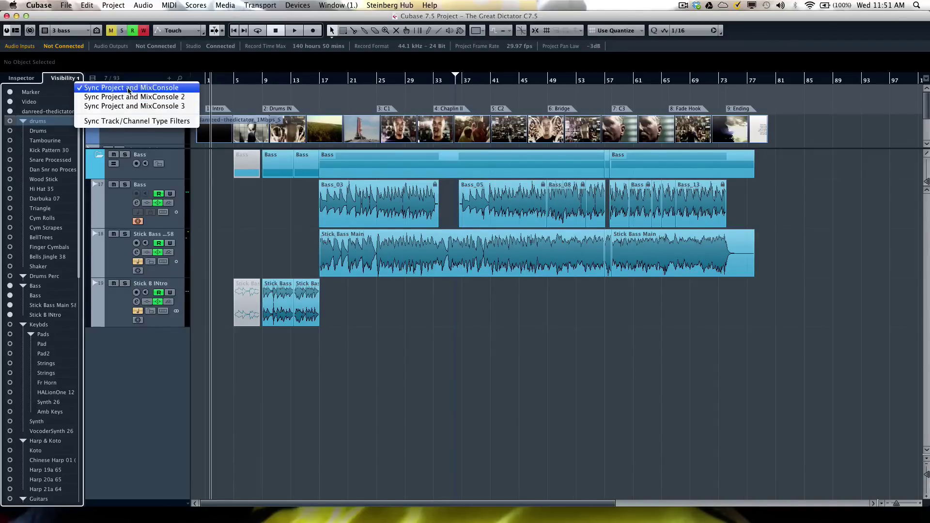
click(262, 206)
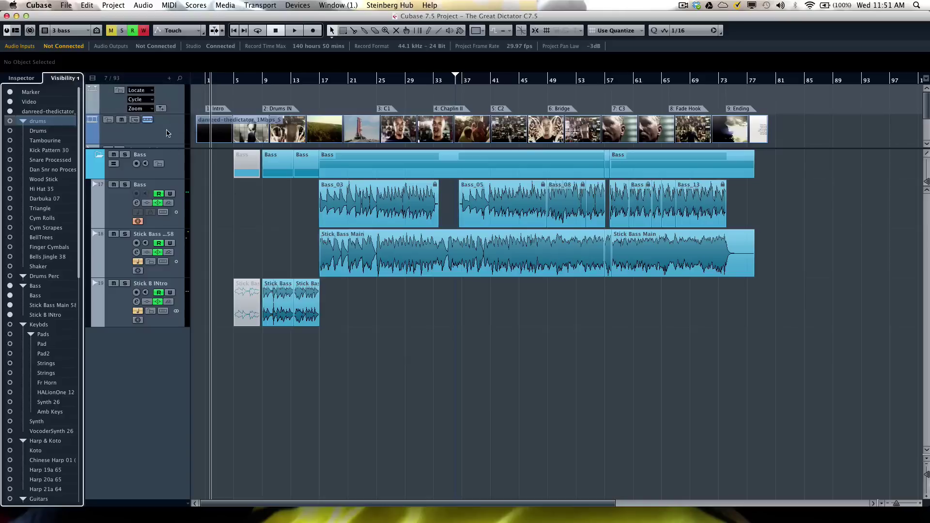
key(F3)
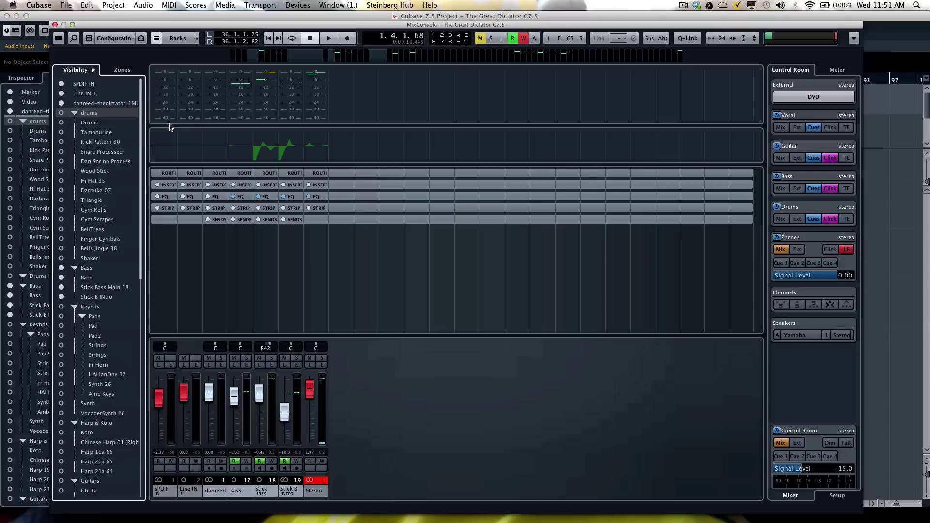
key(F3)
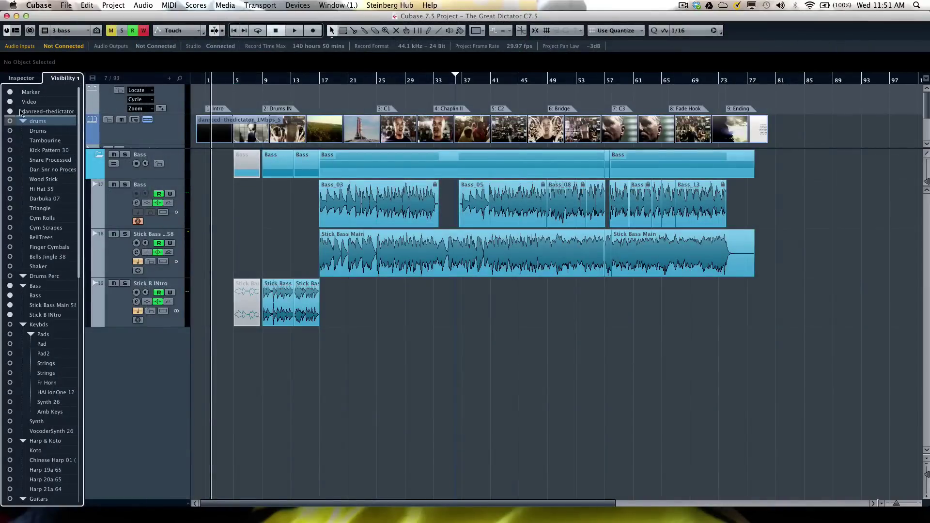
Switch to the 2: drums visibility configuration and verify the synced MixConsole channels.
click(68, 31)
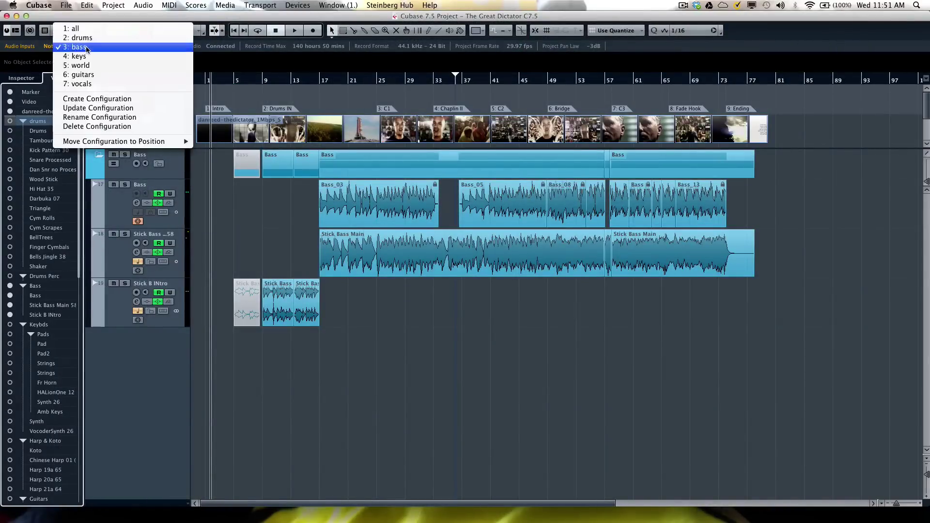
click(88, 41)
key(F3)
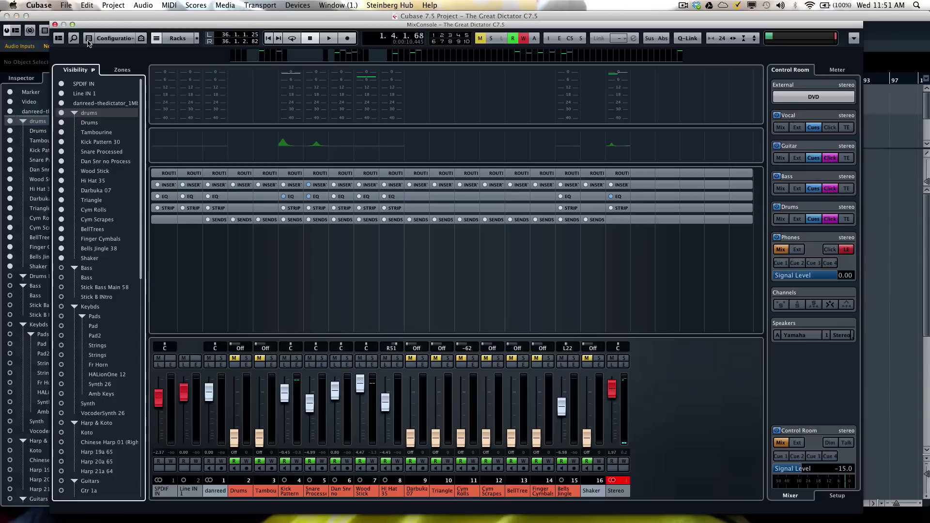
key(F3)
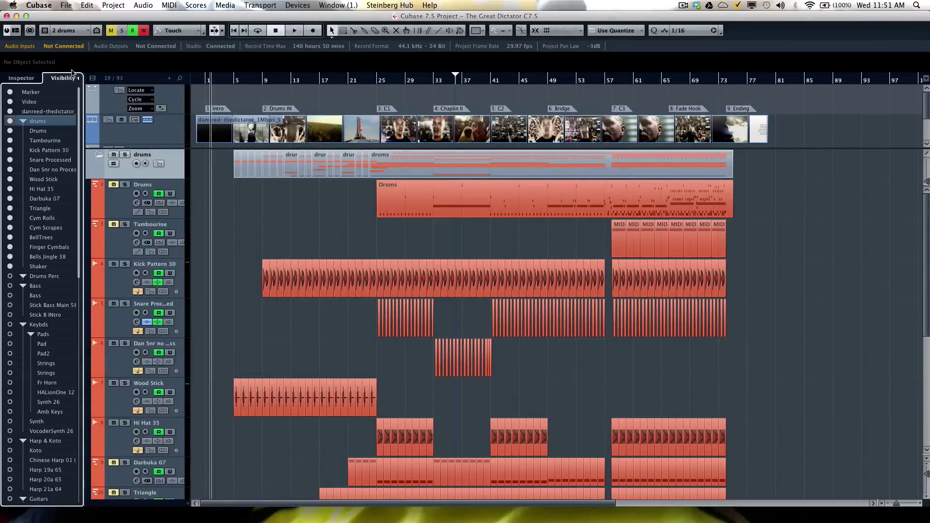
Recheck the visibility sync options, then bring up the track visibility agents list.
click(76, 79)
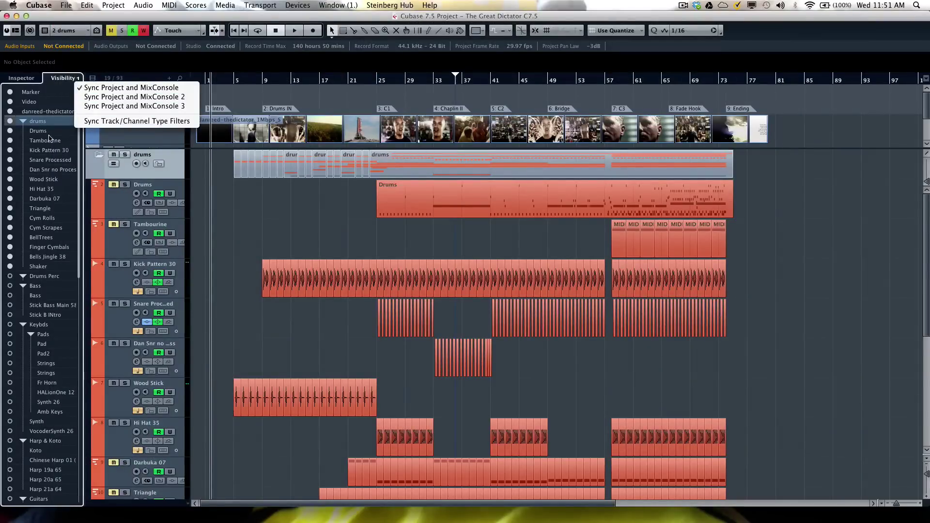
click(67, 38)
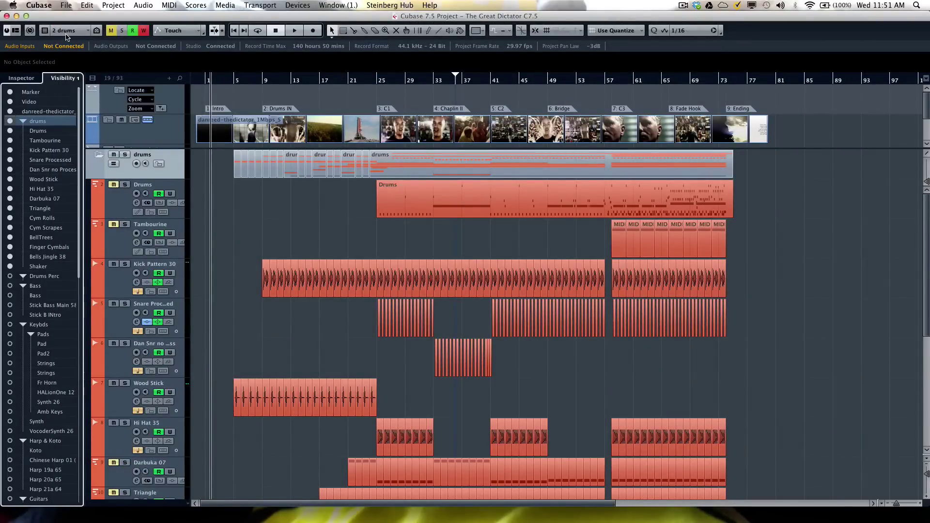
click(98, 32)
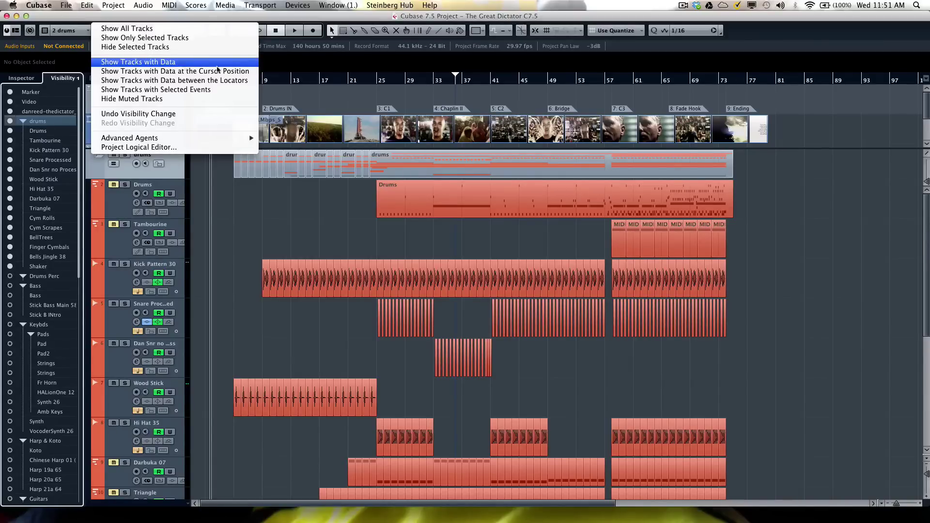
Move the project cursor near bar 17 and reopen the visibility agents list at Advanced Agents.
click(292, 76)
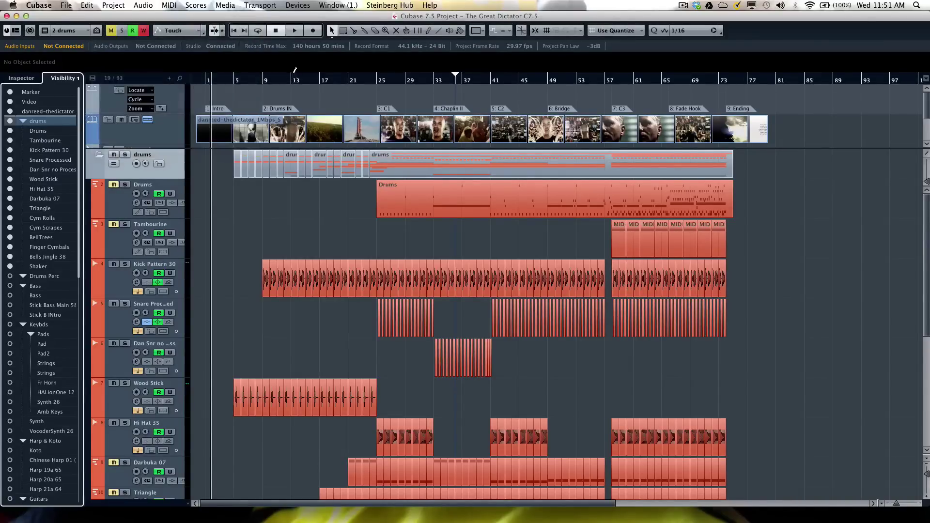
click(296, 80)
click(324, 80)
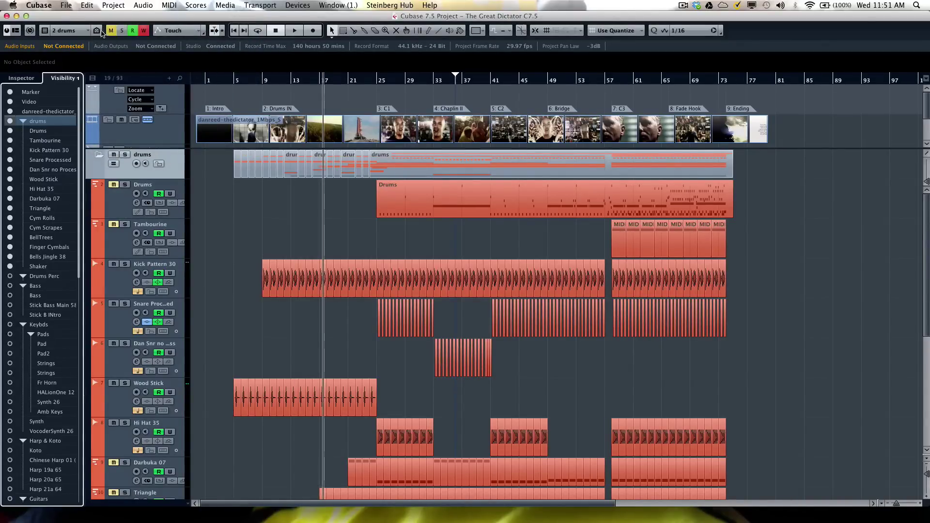
click(98, 30)
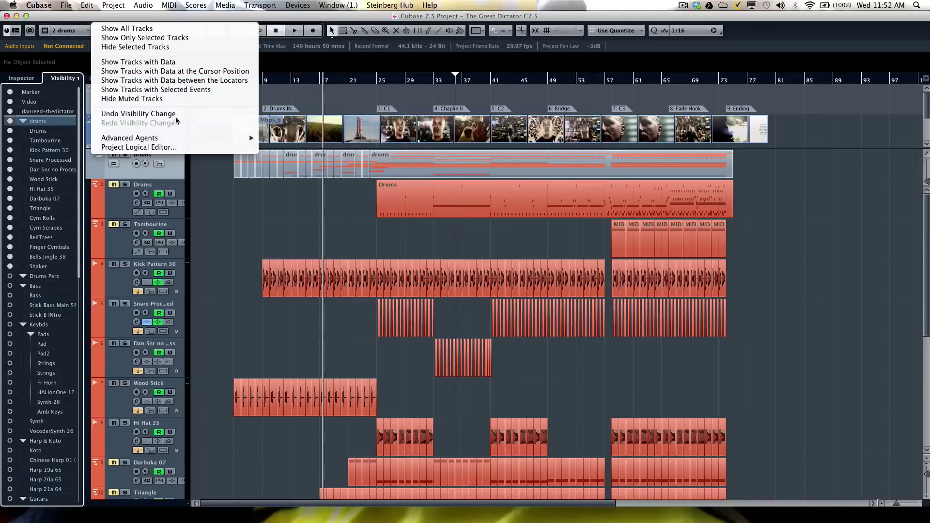
mouse_move(174, 139)
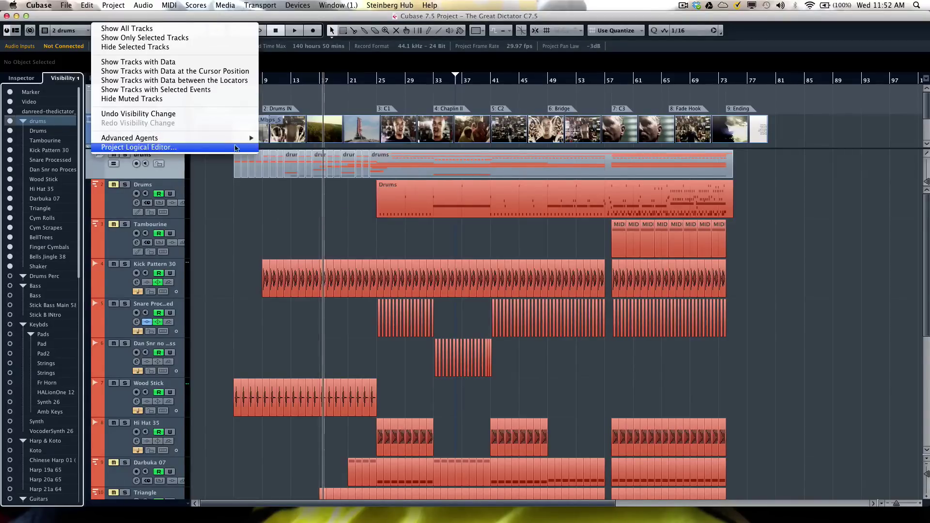
Launch the Project Logical Editor from the Visibility Agents menu, then close it without changes.
click(173, 148)
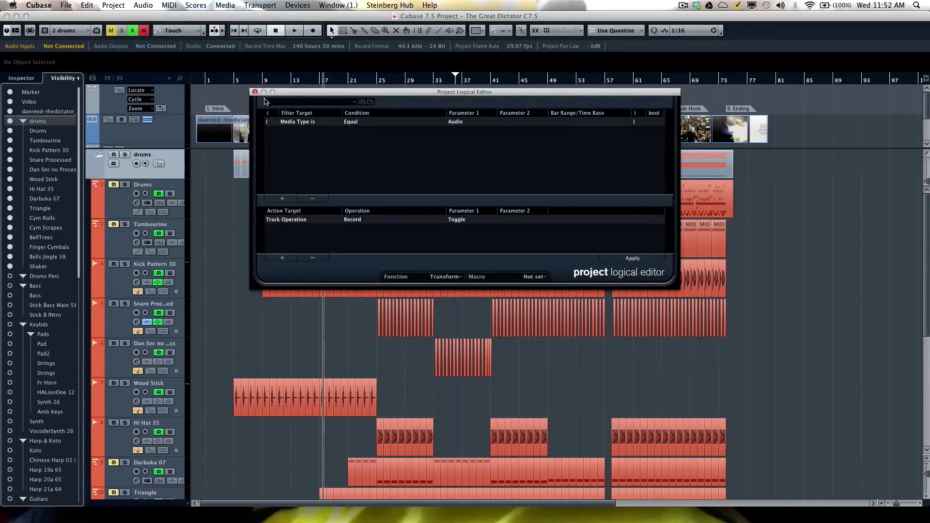
click(255, 92)
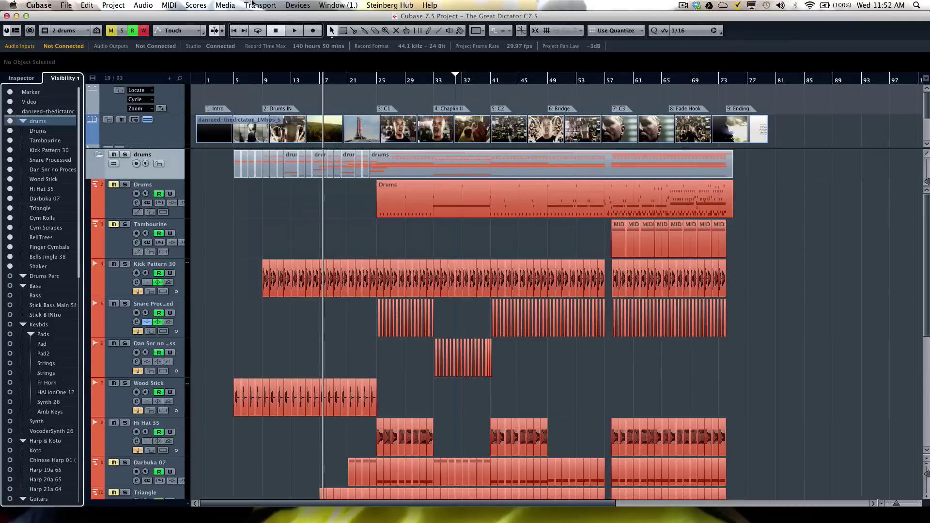